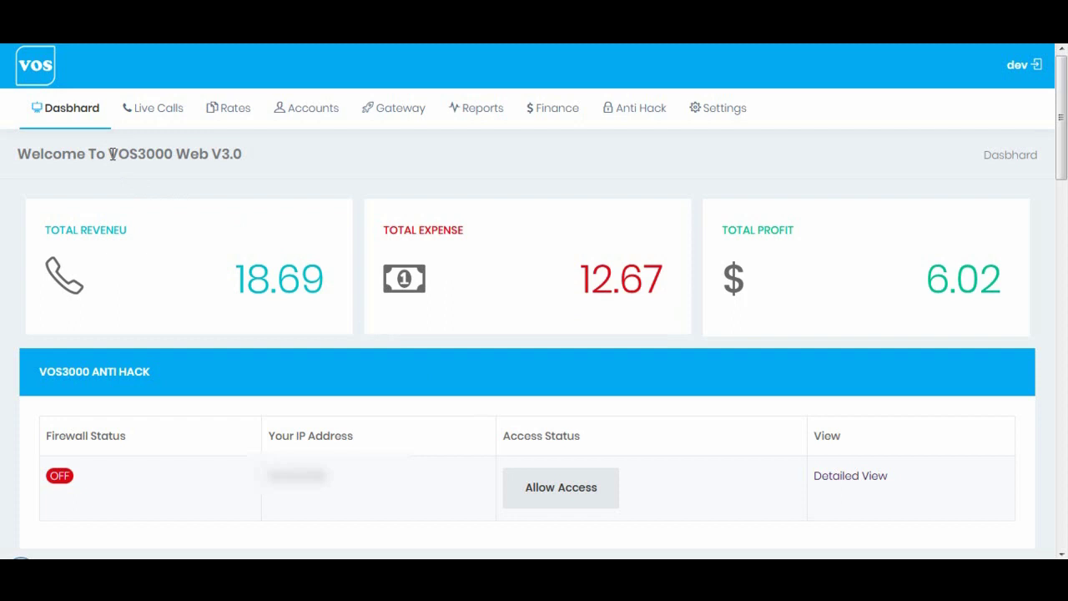
Step: Generate a web login for CustomerTest by submitting the customer's e-mail address
{"action": "left_click_drag", "start_coordinate": [112, 154], "coordinate": [121, 154]}
{"action": "left_click", "coordinate": [289, 153]}
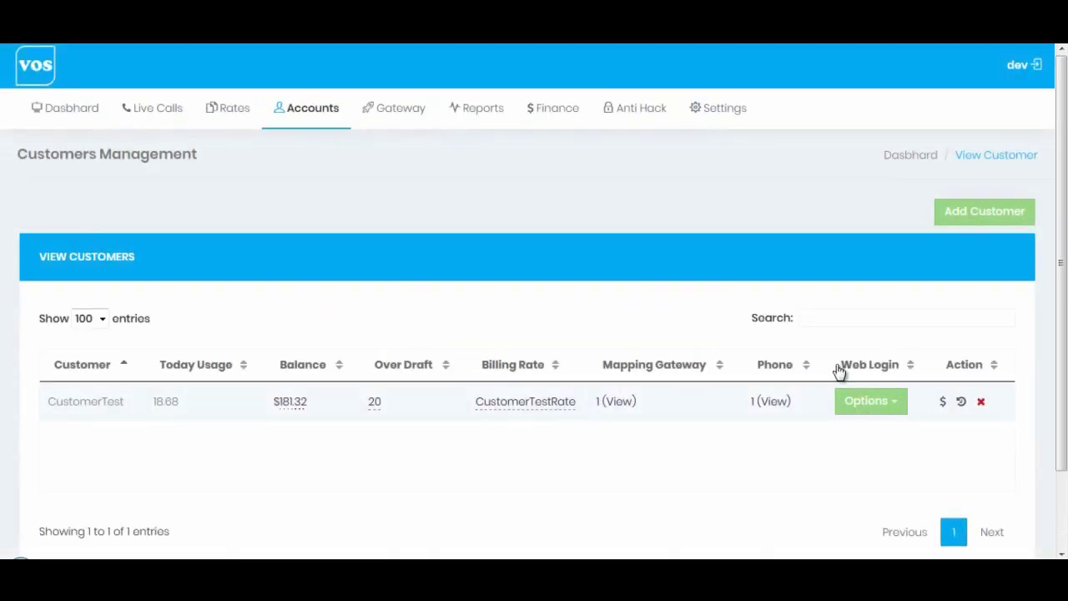
{"action": "left_click", "coordinate": [890, 407]}
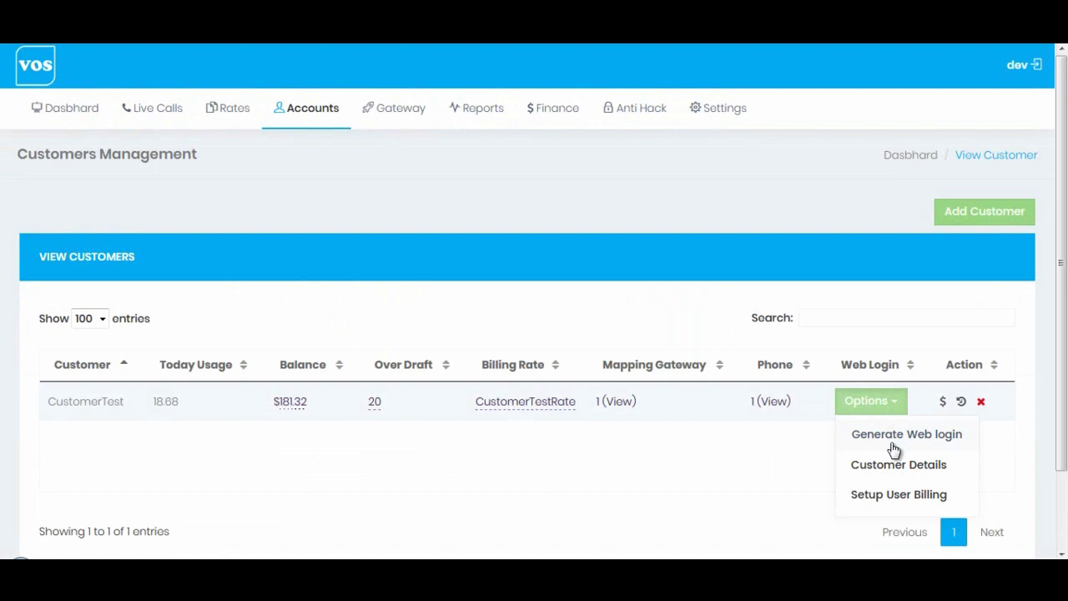
{"action": "left_click", "coordinate": [894, 450]}
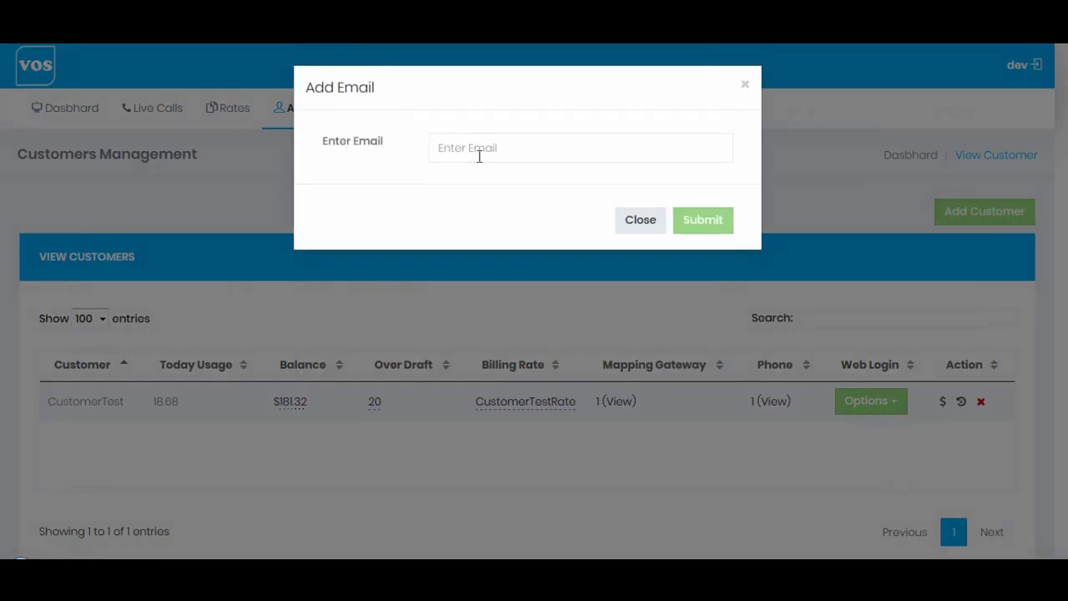
{"action": "left_click", "coordinate": [480, 156]}
{"action": "key", "text": "ctrl+v"}
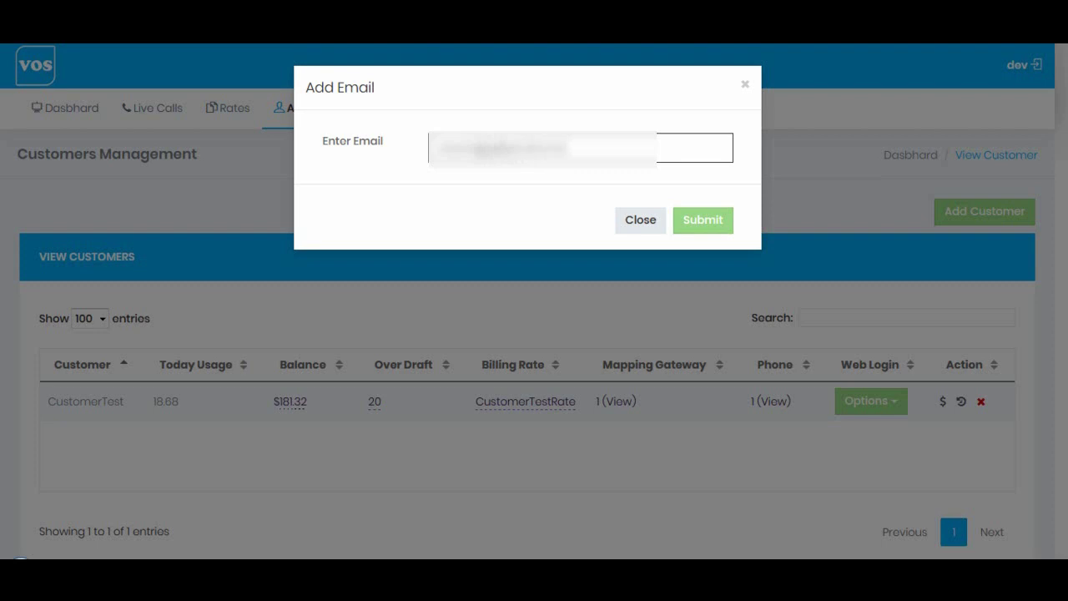
{"action": "left_click", "coordinate": [721, 221]}
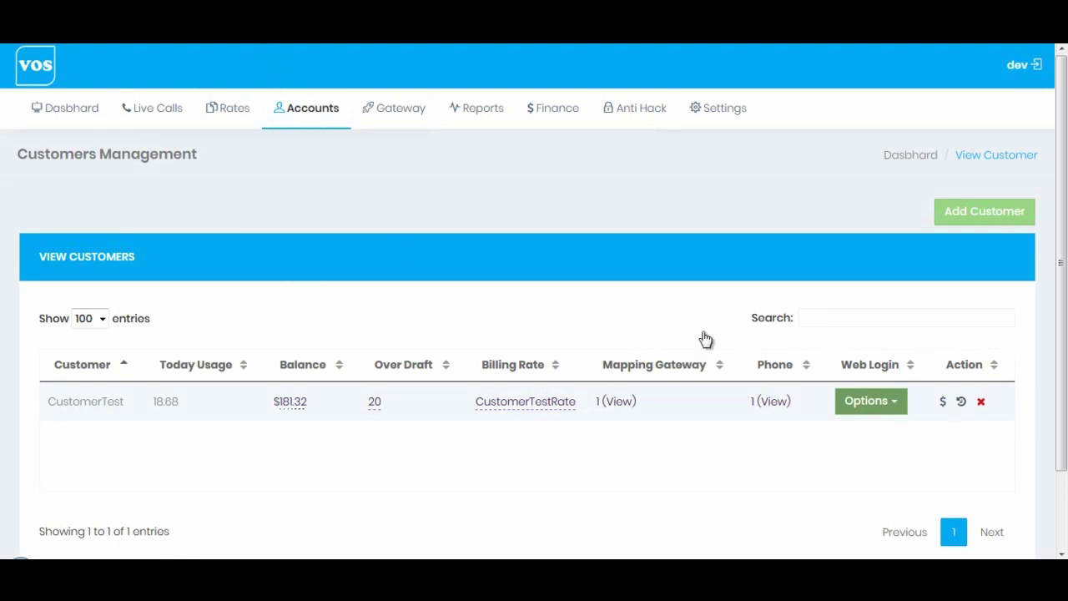
Step: Open the 'User Created' e-mail in Gmail and copy the username value
{"action": "left_click", "coordinate": [904, 404]}
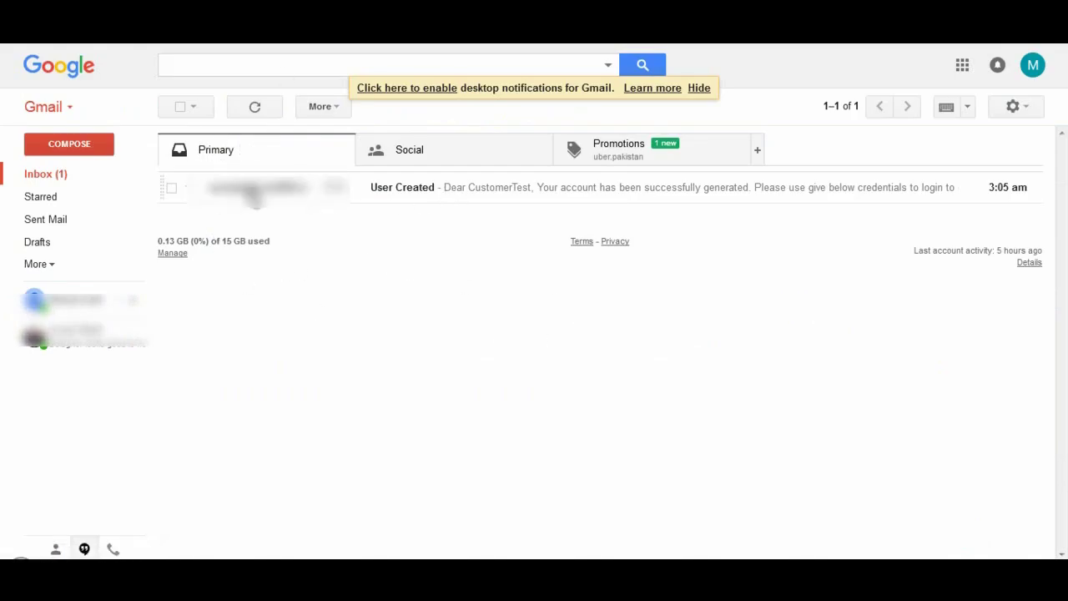
{"action": "left_click", "coordinate": [253, 191]}
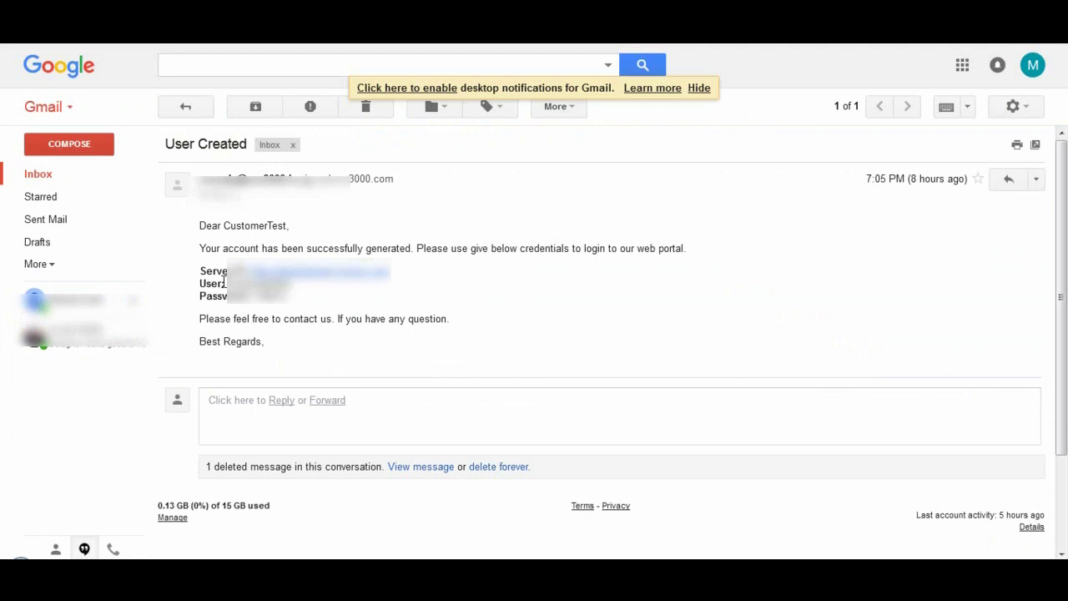
{"action": "double_click", "coordinate": [254, 283]}
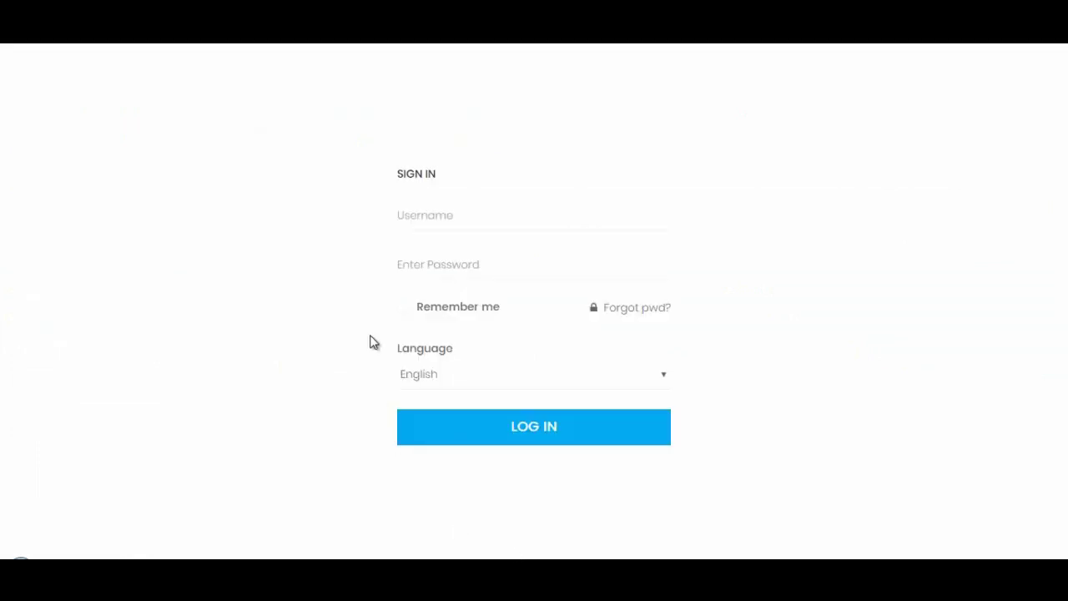
Step: Sign in to the customer portal with the emailed username and password
{"action": "left_click", "coordinate": [439, 224]}
{"action": "type", "text": "CustomerTest"}
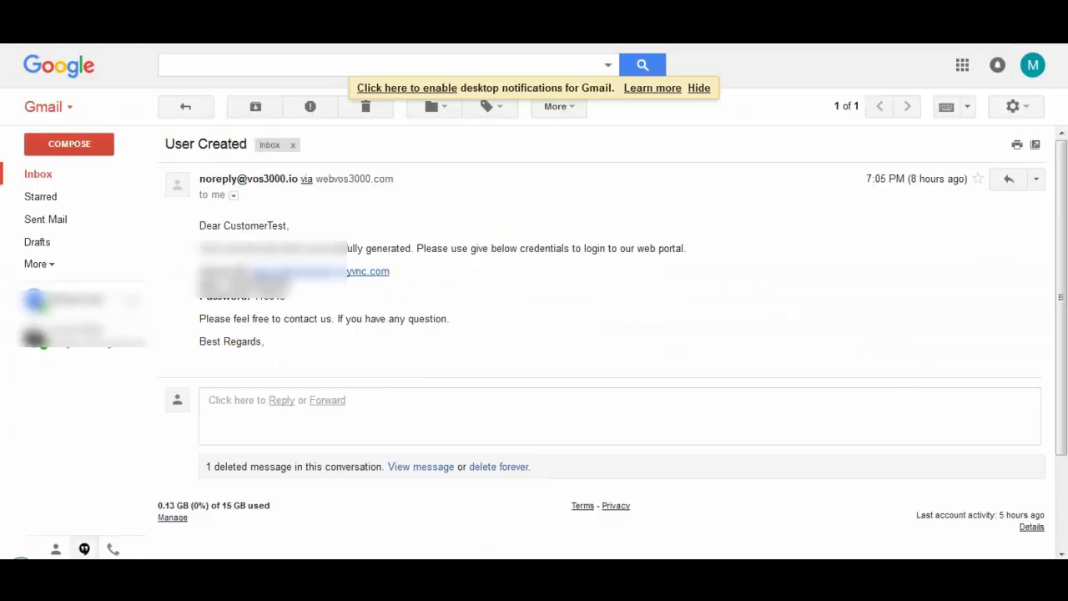
{"action": "double_click", "coordinate": [269, 296]}
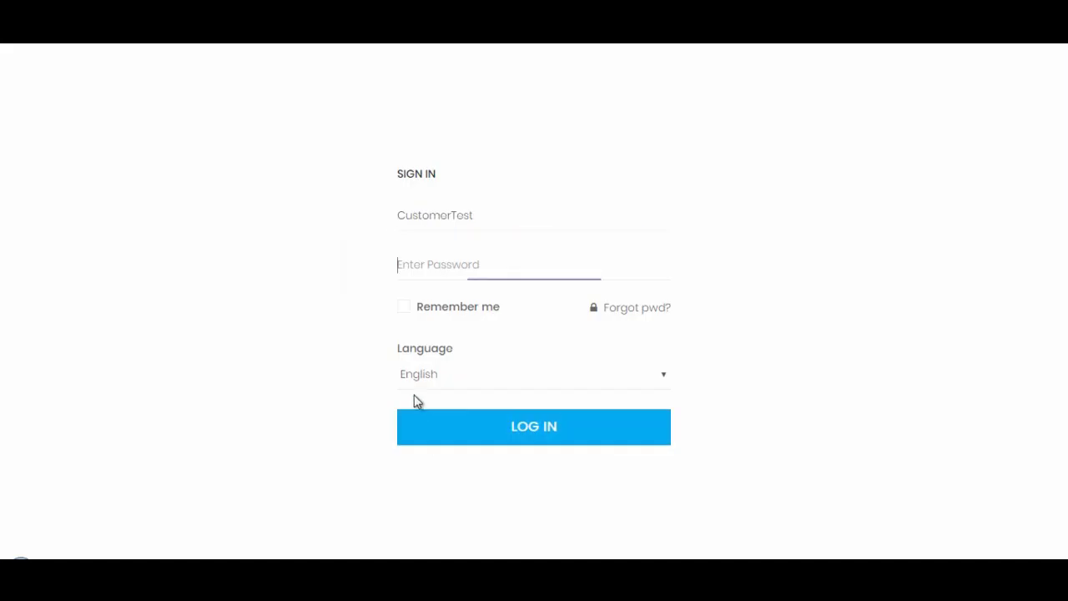
{"action": "key", "text": "ctrl+v"}
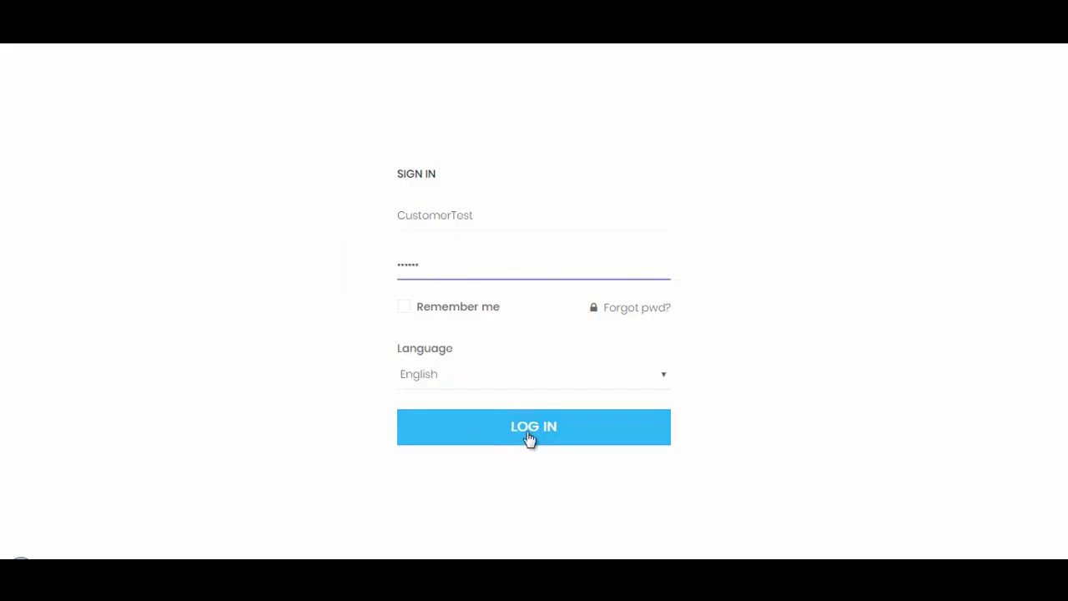
{"action": "left_click", "coordinate": [528, 434]}
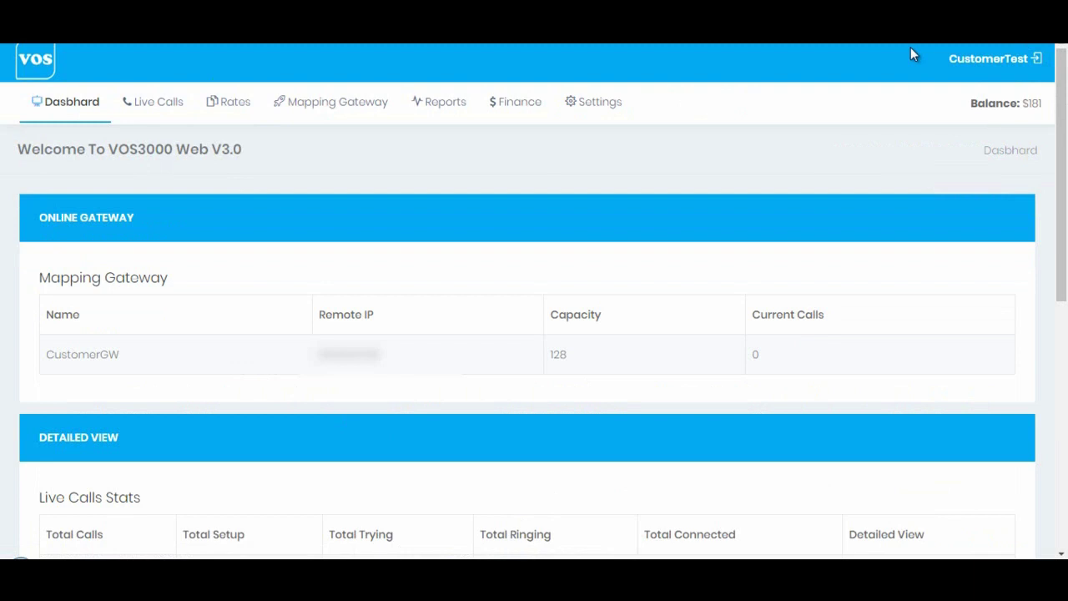
{"action": "left_click", "coordinate": [1007, 72]}
{"action": "left_click", "coordinate": [839, 67]}
{"action": "left_click_drag", "start_coordinate": [39, 278], "coordinate": [195, 281]}
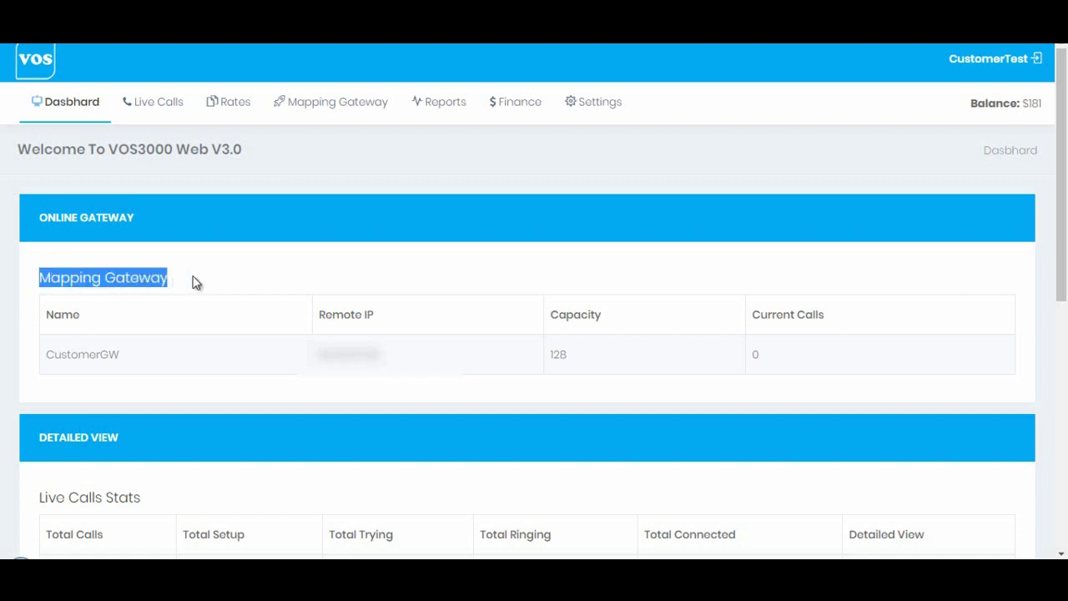
{"action": "left_click", "coordinate": [308, 276]}
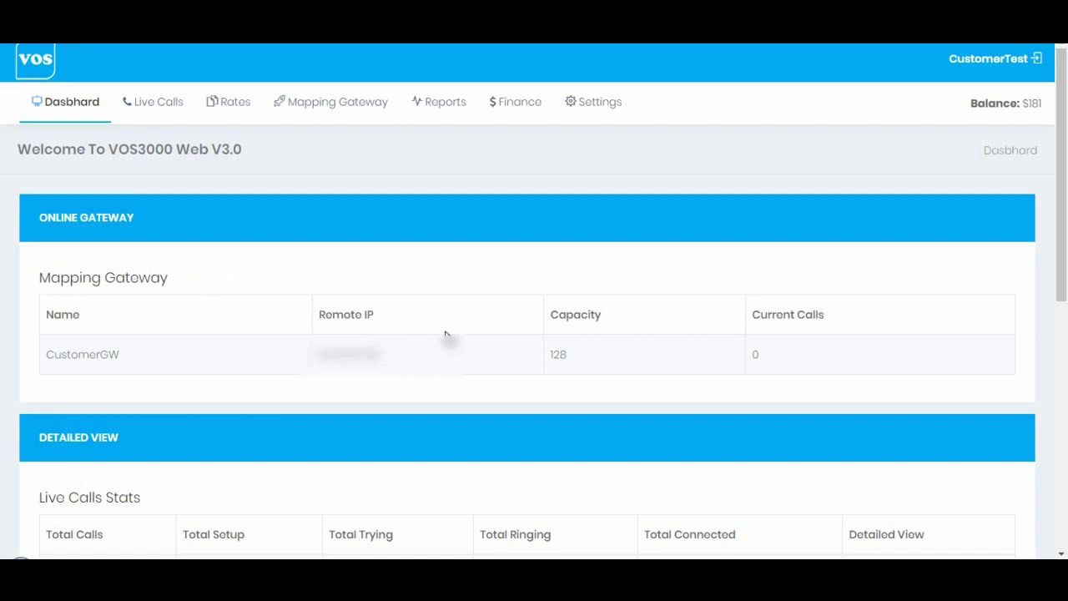
{"action": "left_click_drag", "start_coordinate": [40, 279], "coordinate": [236, 293]}
{"action": "left_click", "coordinate": [560, 355]}
{"action": "left_click_drag", "start_coordinate": [772, 355], "coordinate": [742, 361]}
{"action": "left_click", "coordinate": [732, 358]}
{"action": "scroll", "coordinate": [540, 318], "scroll_direction": "down", "scroll_amount": 3}
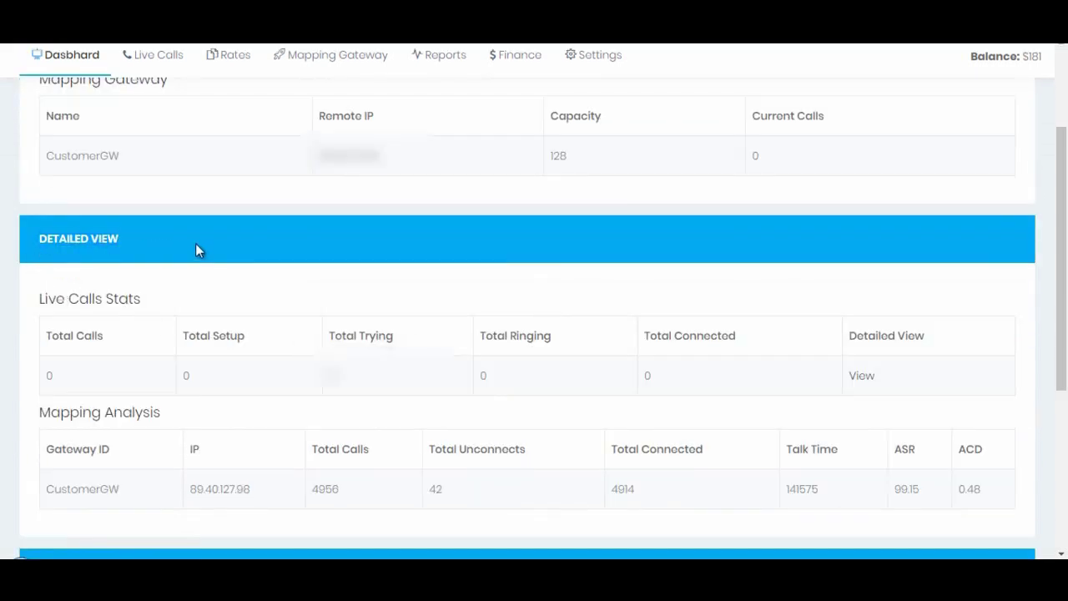
{"action": "left_click_drag", "start_coordinate": [33, 305], "coordinate": [299, 298]}
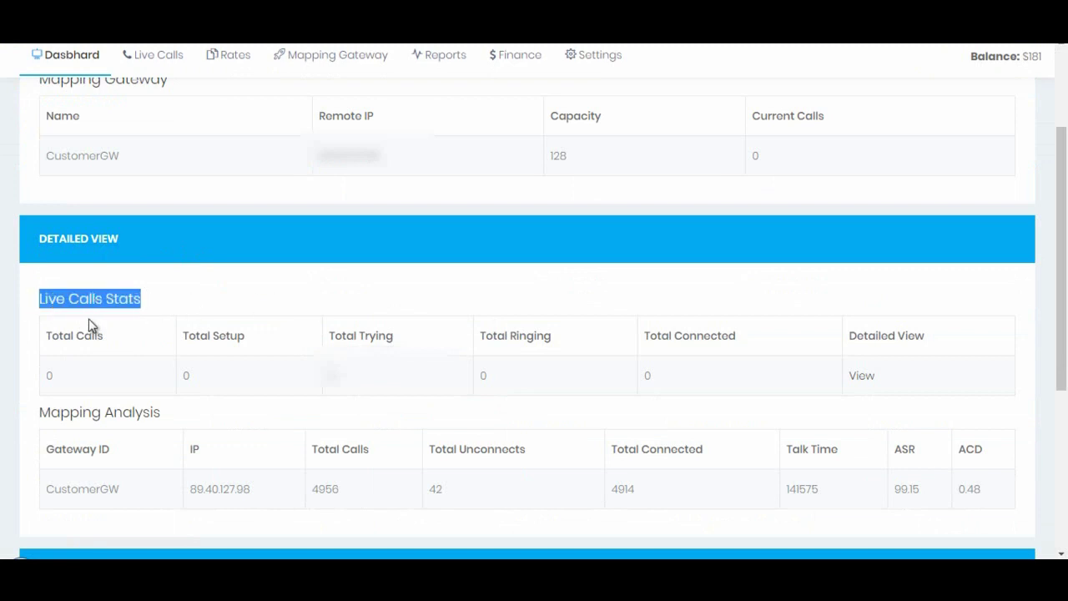
{"action": "left_click", "coordinate": [56, 366]}
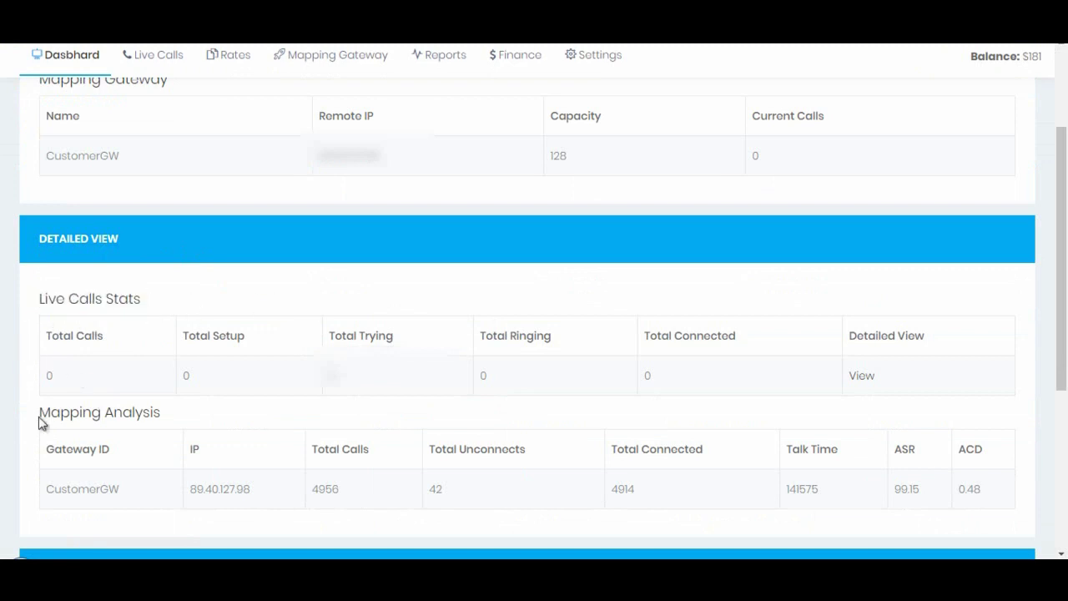
{"action": "left_click_drag", "start_coordinate": [38, 418], "coordinate": [162, 411]}
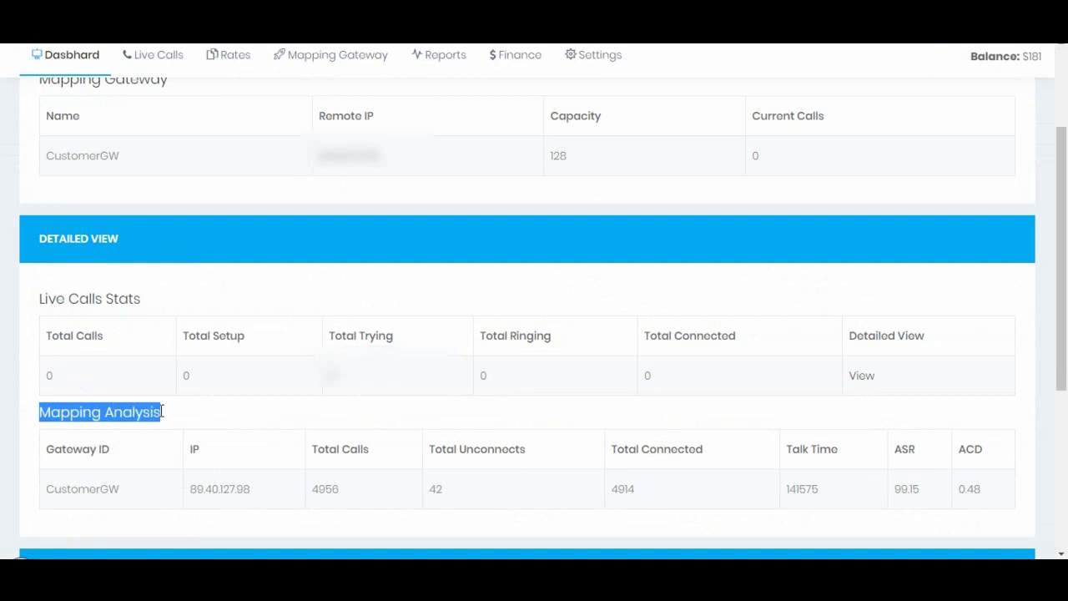
{"action": "left_click", "coordinate": [241, 417]}
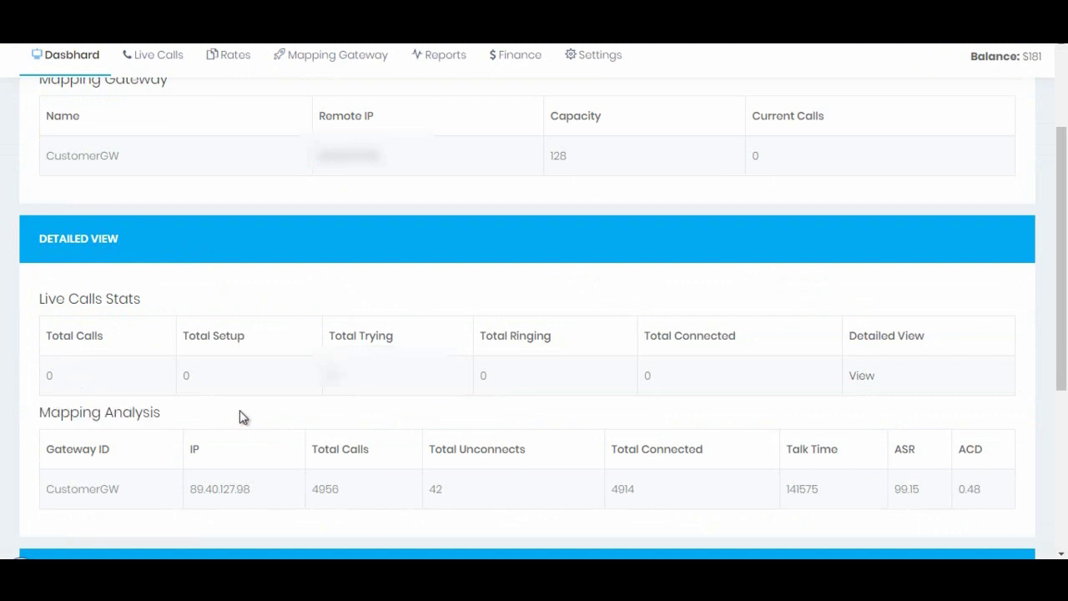
{"action": "scroll", "coordinate": [241, 417], "scroll_direction": "down", "scroll_amount": 3}
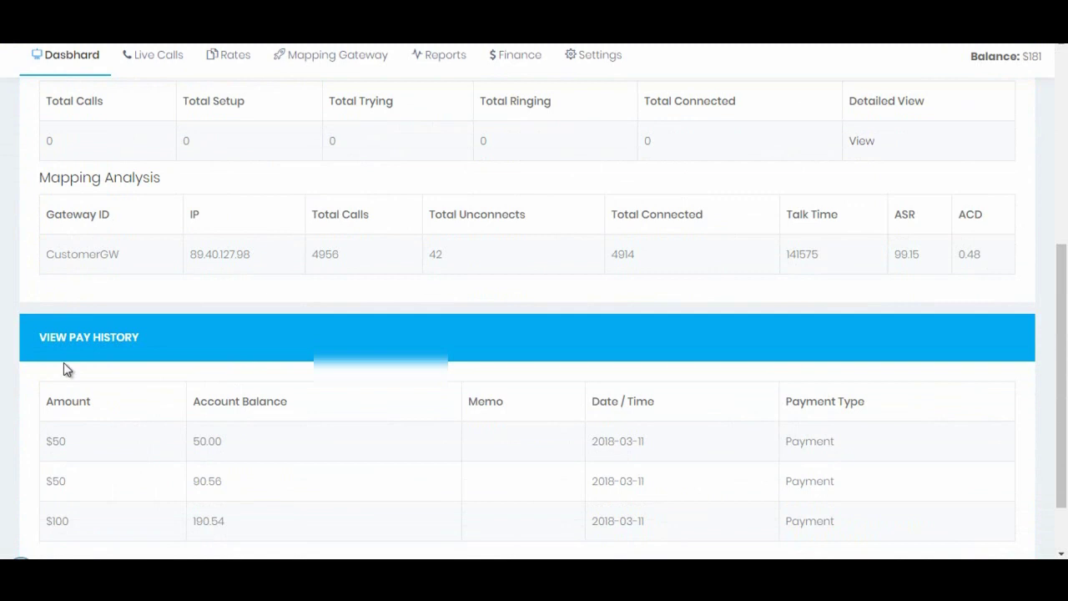
{"action": "left_click_drag", "start_coordinate": [40, 338], "coordinate": [141, 342]}
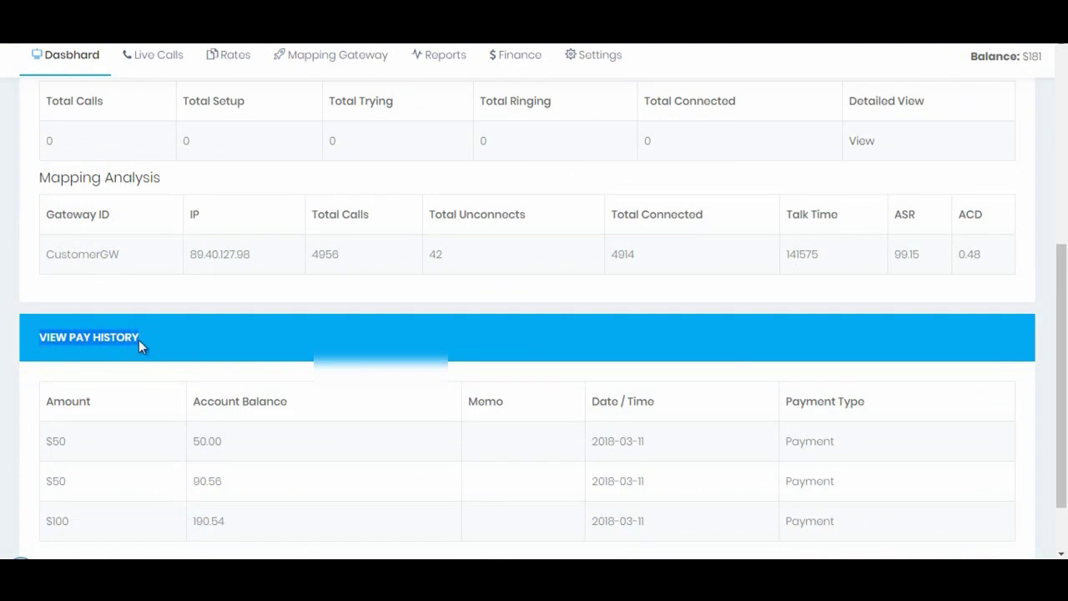
{"action": "scroll", "coordinate": [380, 360], "scroll_direction": "up", "scroll_amount": 5}
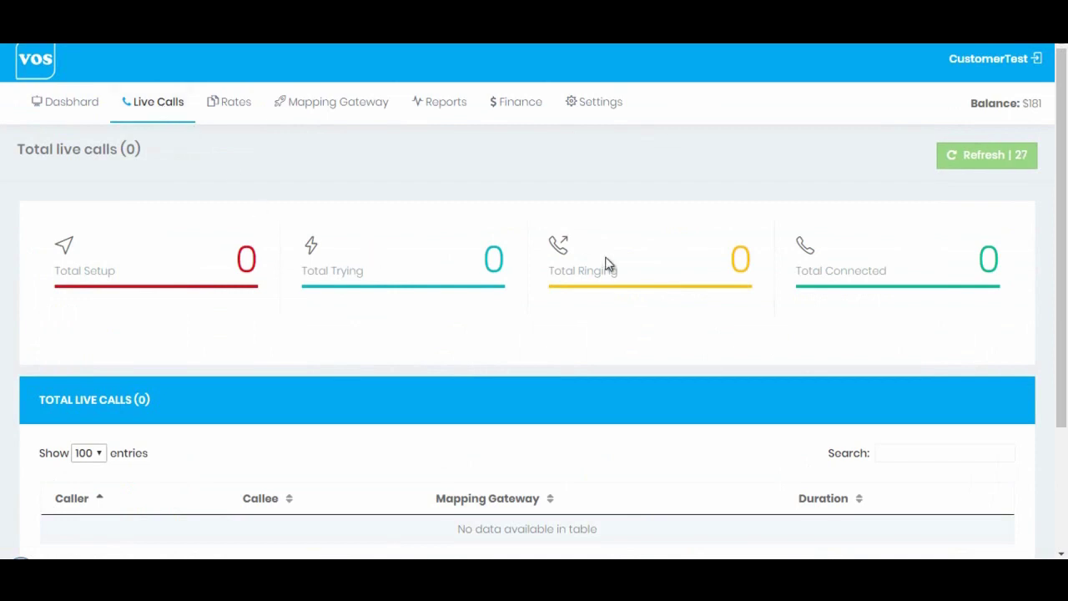
Step: Scroll through the Live Calls page, confirming zero calls in every state
{"action": "scroll", "coordinate": [244, 354], "scroll_direction": "down", "scroll_amount": 2}
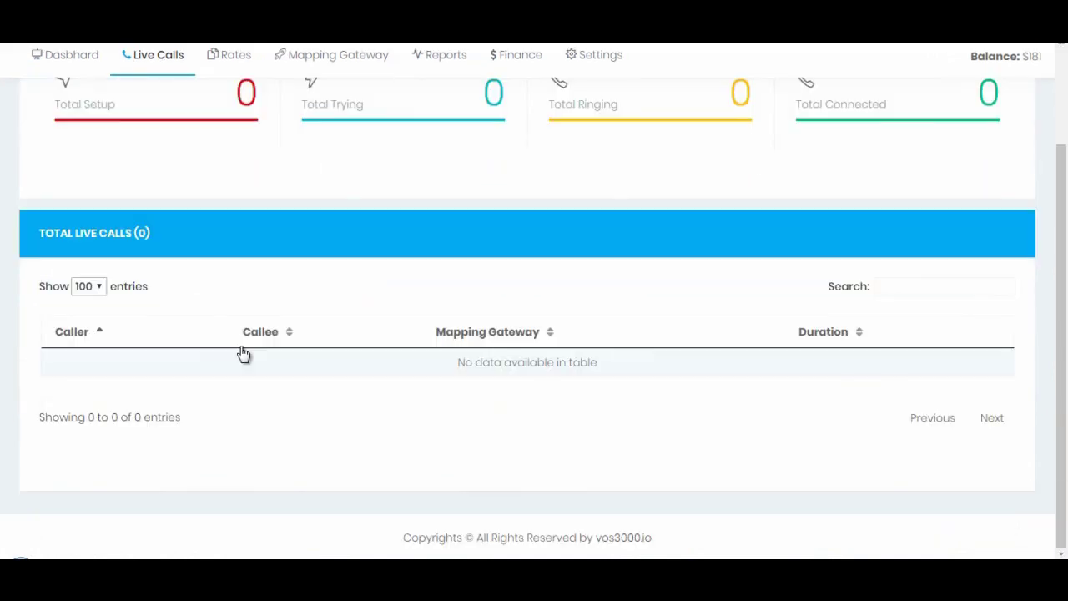
{"action": "scroll", "coordinate": [244, 354], "scroll_direction": "up", "scroll_amount": 2}
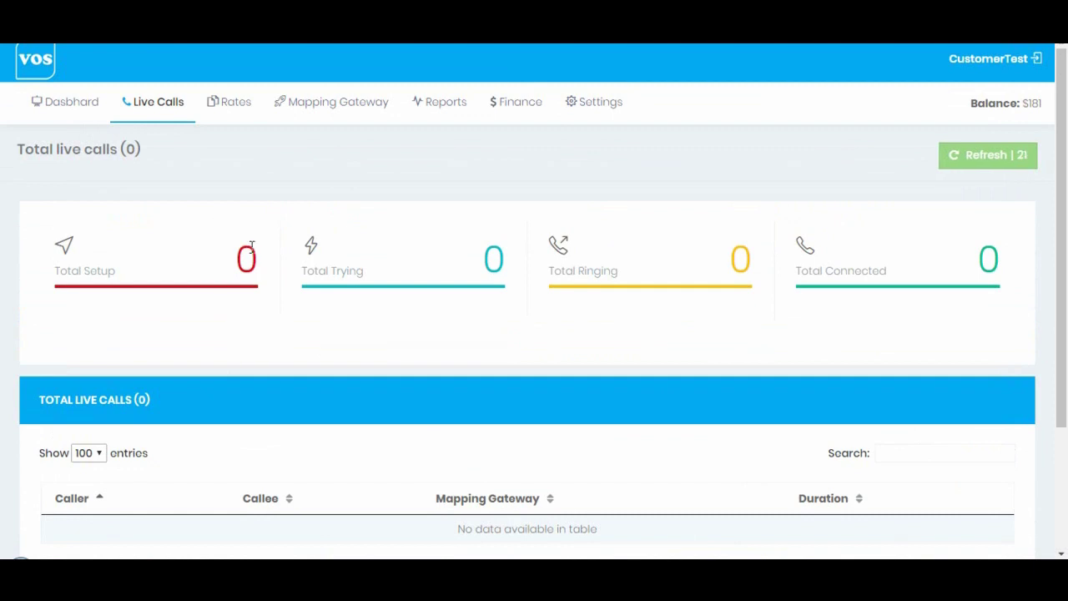
Step: Open the Rates page and highlight the 0.02000 prefix-44 rate and its billing cycle
{"action": "left_click", "coordinate": [235, 105]}
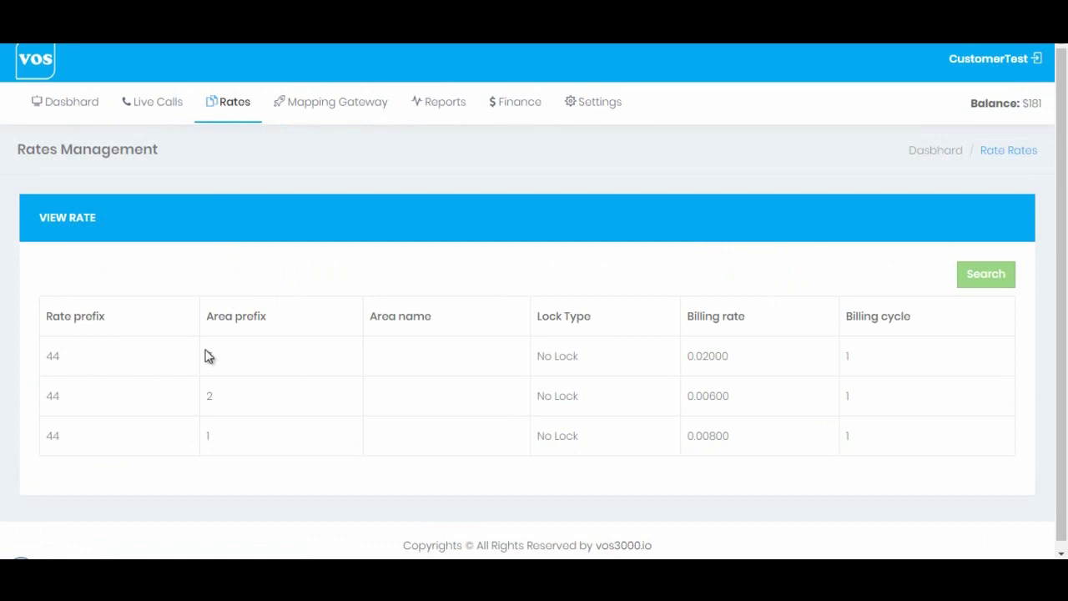
{"action": "left_click_drag", "start_coordinate": [689, 354], "coordinate": [731, 356]}
{"action": "left_click_drag", "start_coordinate": [873, 357], "coordinate": [694, 357]}
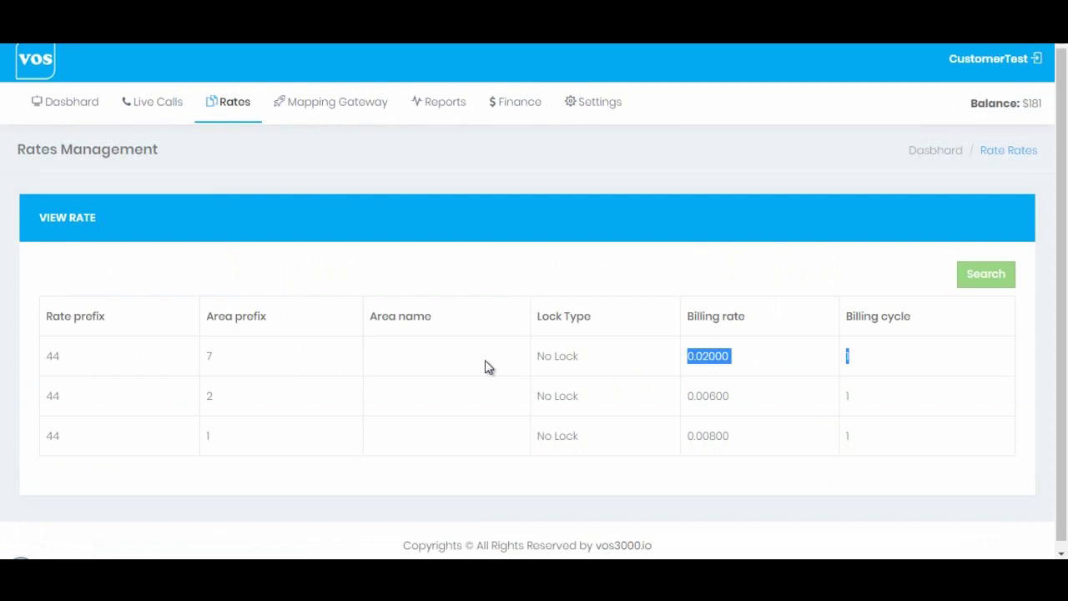
{"action": "left_click", "coordinate": [172, 354]}
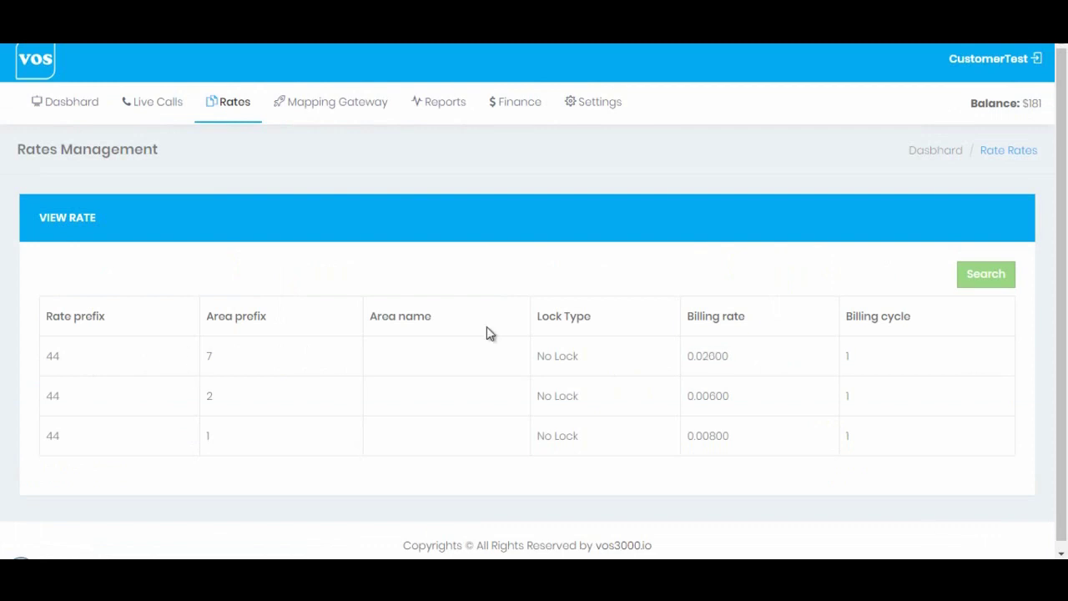
Step: Open the Mapping Gateway page and view, then close, CustomerGW's IP list
{"action": "left_click", "coordinate": [337, 113]}
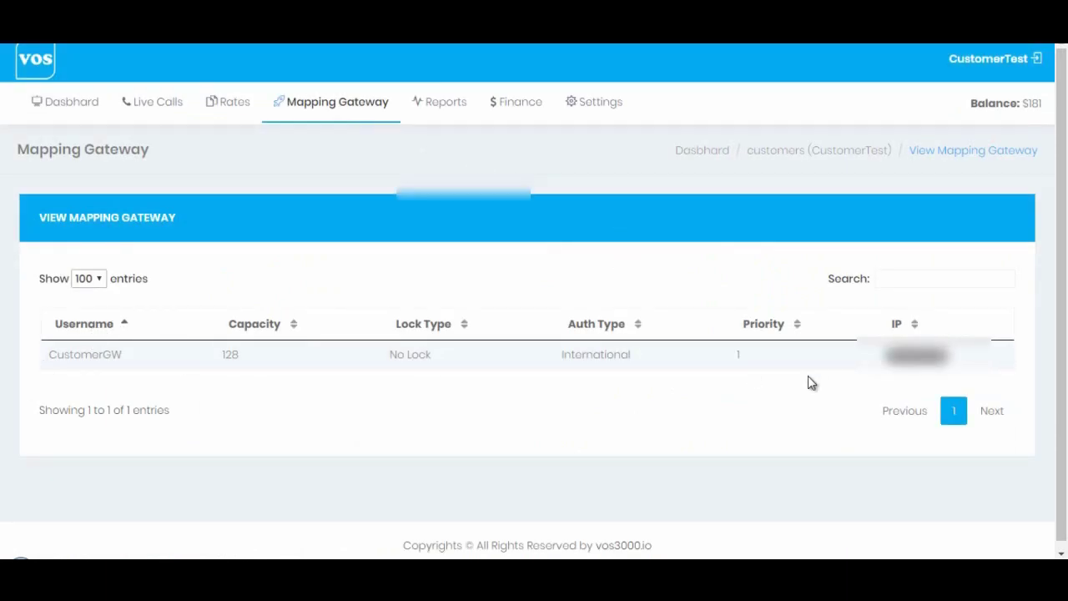
{"action": "left_click", "coordinate": [917, 359]}
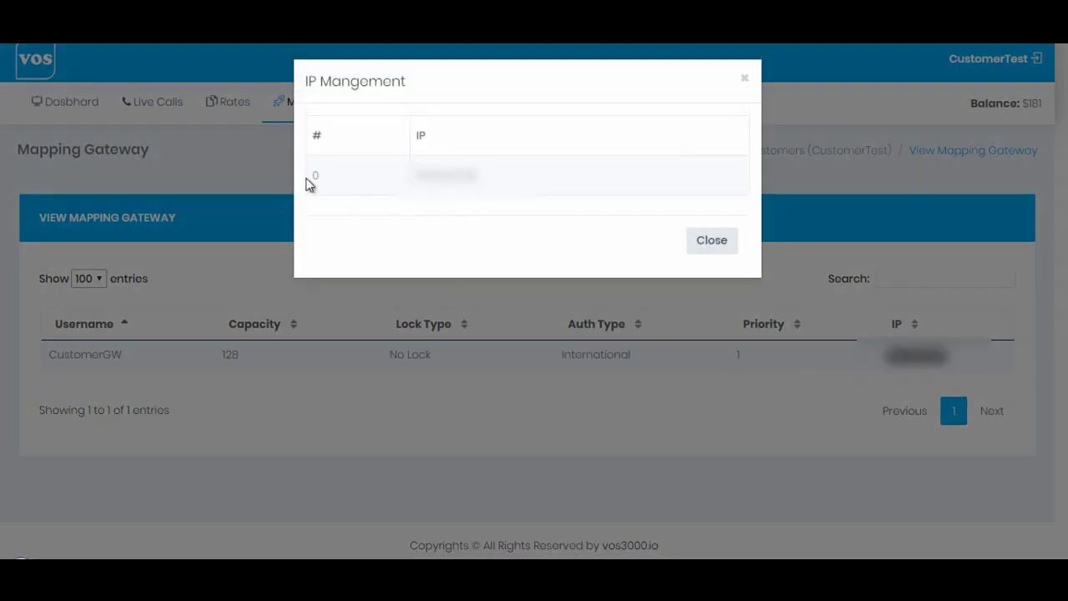
{"action": "left_click_drag", "start_coordinate": [326, 172], "coordinate": [489, 174]}
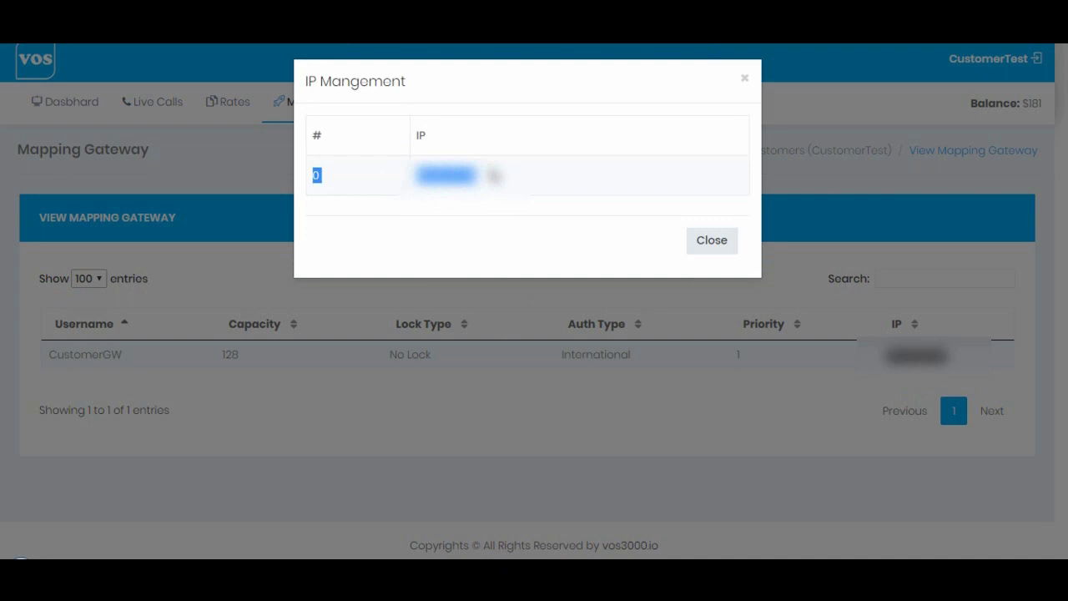
{"action": "left_click", "coordinate": [591, 175]}
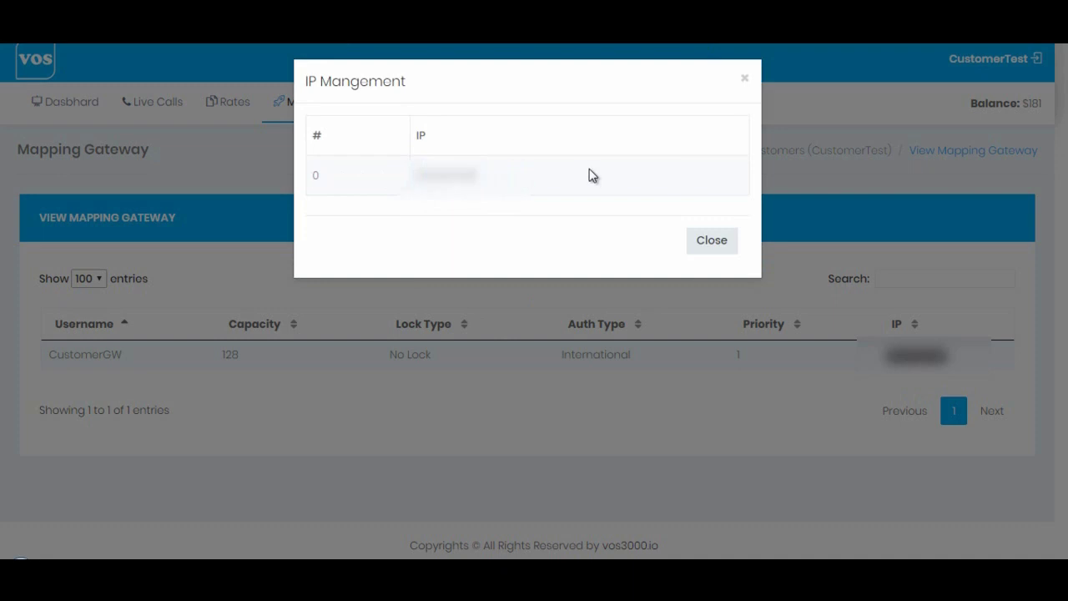
{"action": "left_click", "coordinate": [712, 241]}
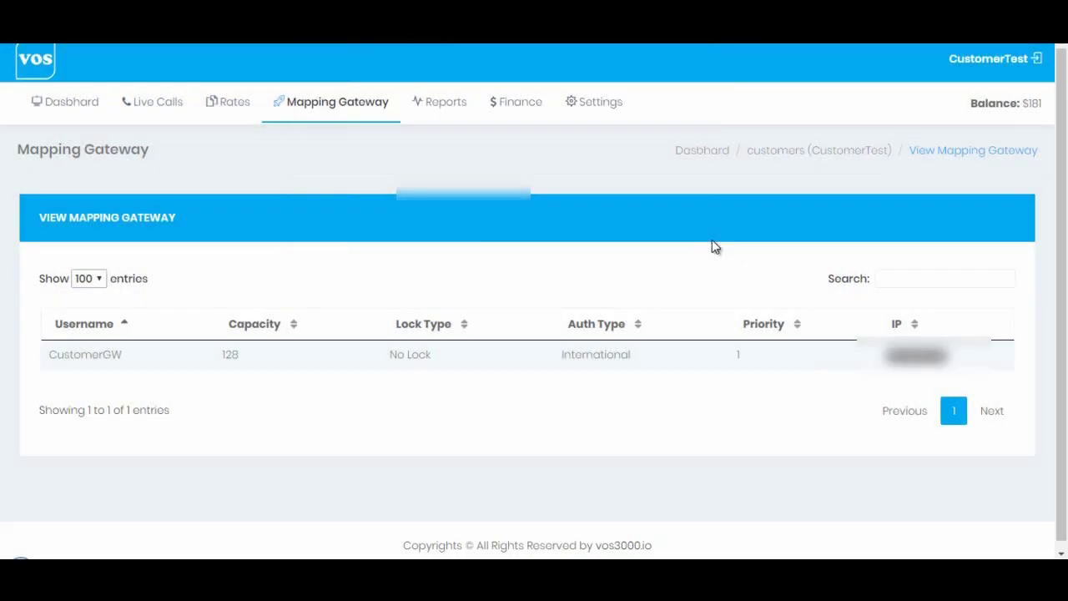
Step: Select CustomerGW's capacity 128, No Lock type and priority 1 values
{"action": "double_click", "coordinate": [231, 355]}
{"action": "left_click_drag", "start_coordinate": [367, 354], "coordinate": [437, 362]}
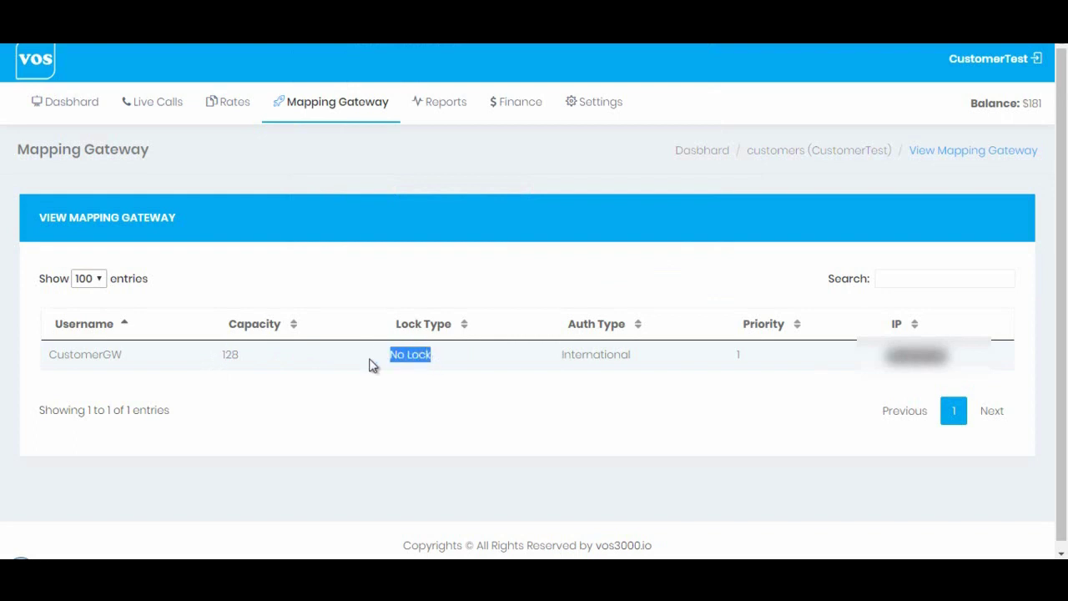
{"action": "left_click", "coordinate": [419, 357]}
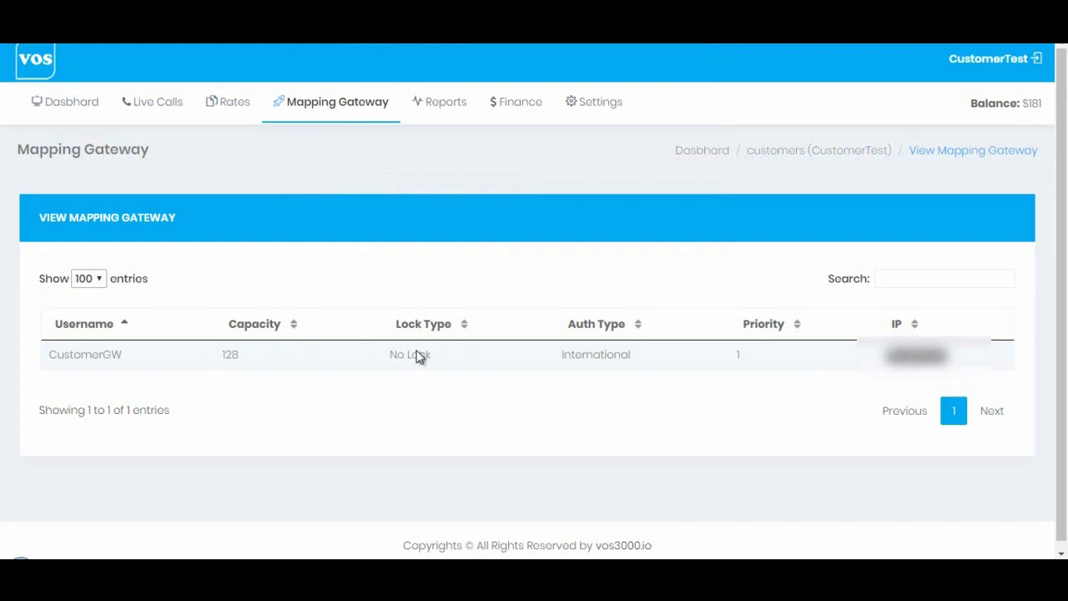
{"action": "double_click", "coordinate": [738, 354]}
{"action": "mouse_move", "coordinate": [443, 114]}
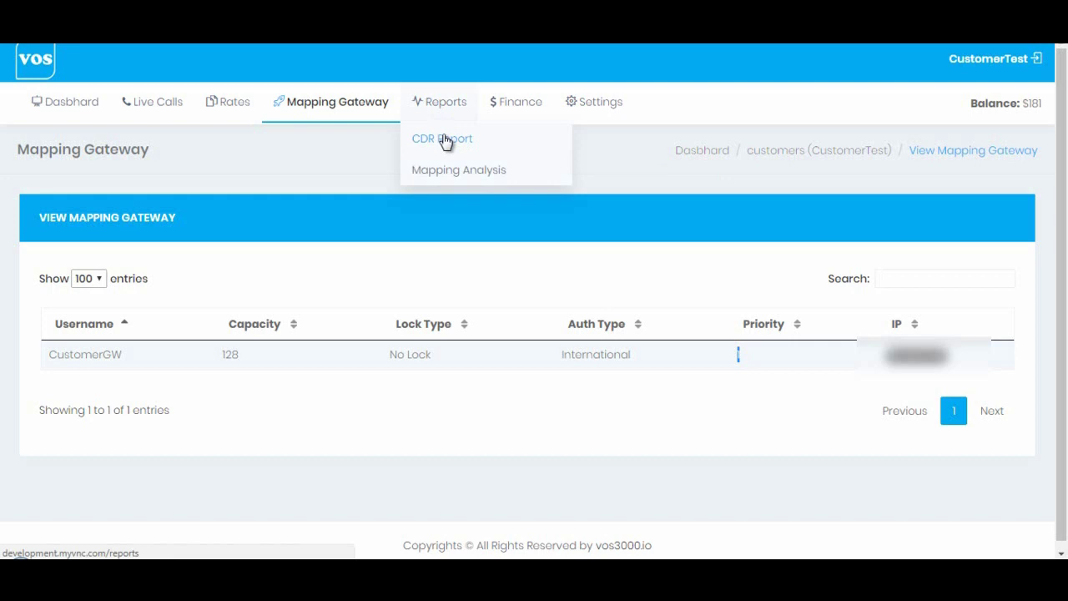
Step: Open the CDR Report and scroll through the call records
{"action": "left_click", "coordinate": [485, 138]}
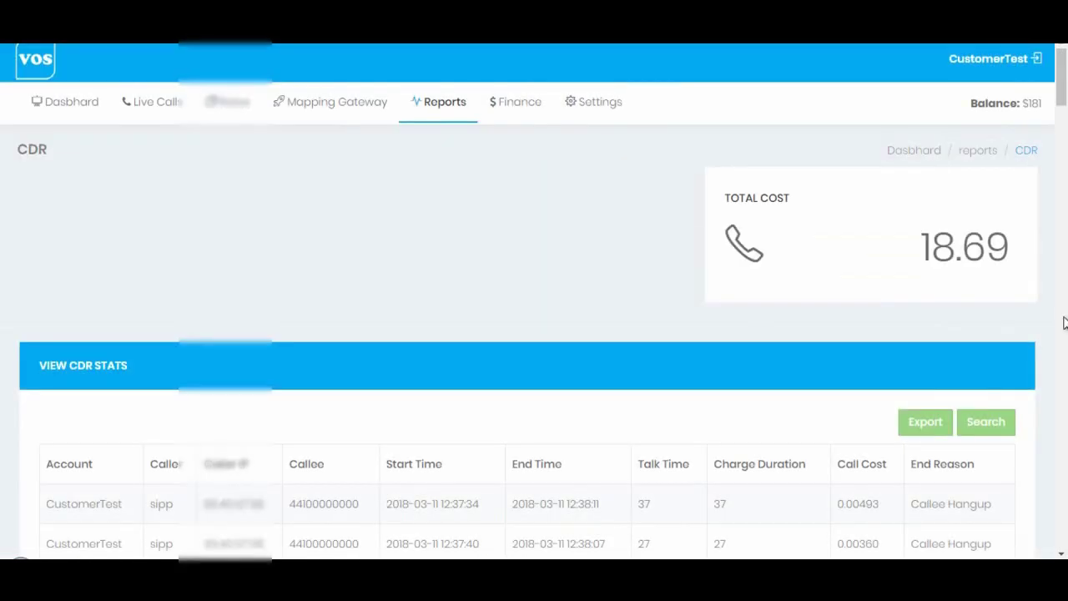
{"action": "scroll", "coordinate": [1062, 276], "scroll_direction": "down", "scroll_amount": 5}
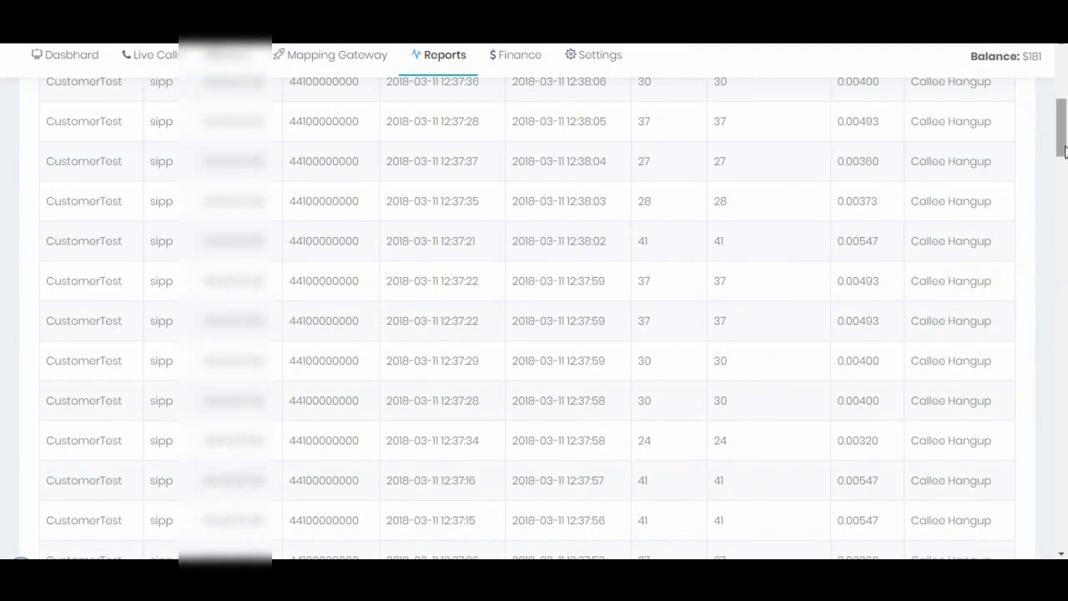
{"action": "scroll", "coordinate": [1061, 151], "scroll_direction": "up", "scroll_amount": 5}
Step: Search the call records filtered to Failed status
{"action": "left_click", "coordinate": [985, 422]}
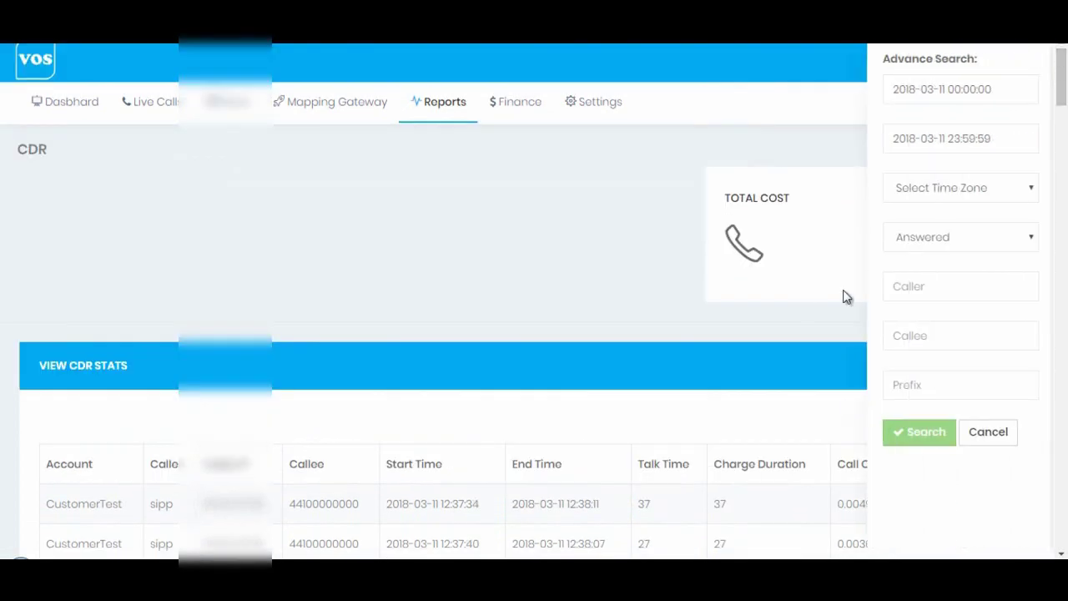
{"action": "left_click", "coordinate": [961, 238]}
{"action": "left_click", "coordinate": [935, 283]}
{"action": "left_click", "coordinate": [916, 431]}
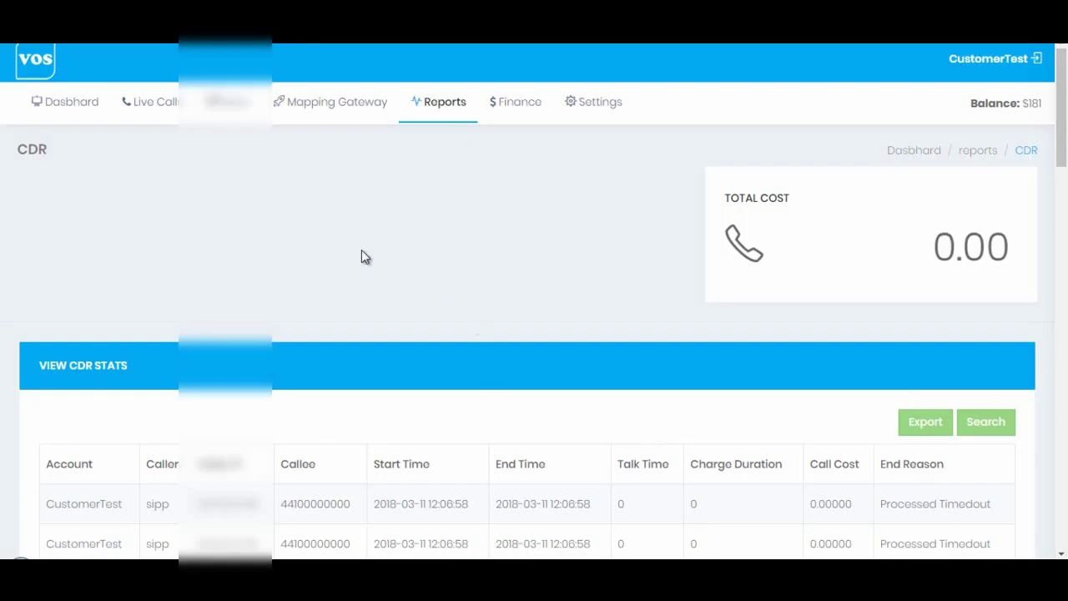
{"action": "left_click", "coordinate": [439, 109]}
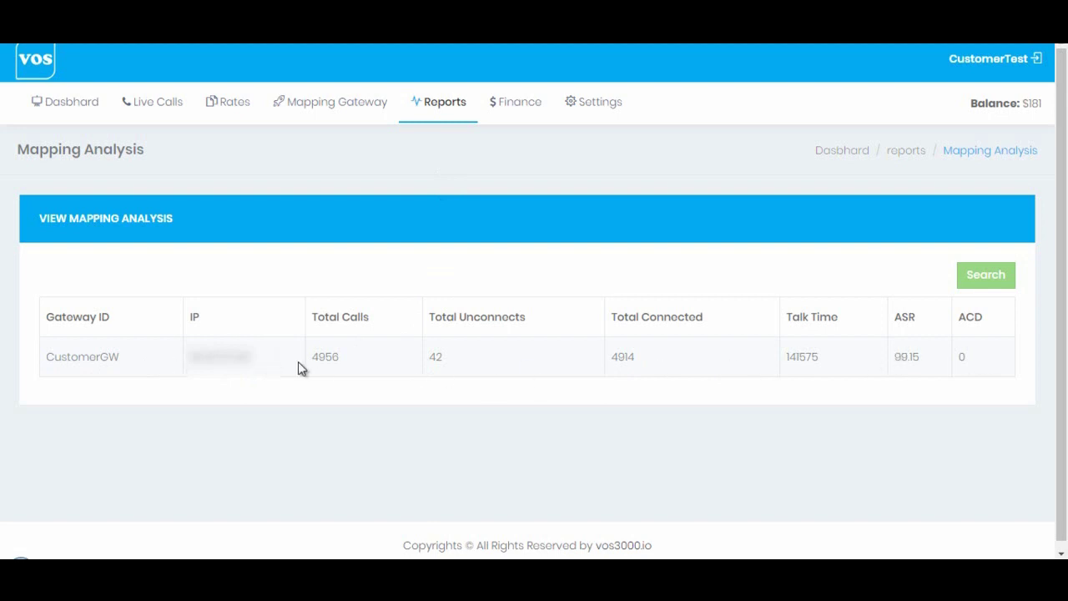
{"action": "mouse_move", "coordinate": [518, 94]}
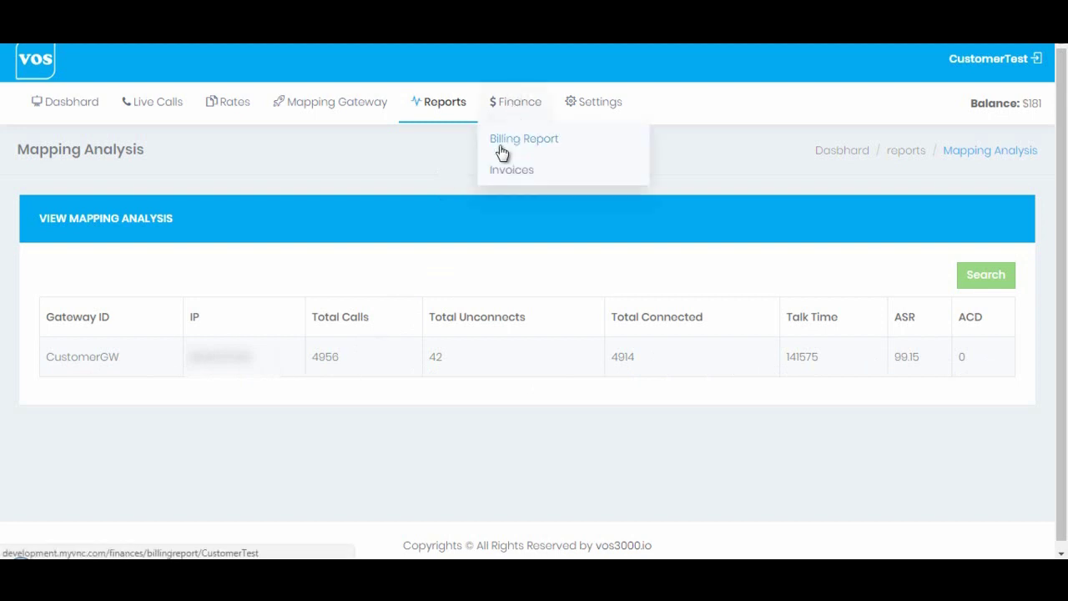
Step: Open the Billing Report and view details of bill #16542, totalling $18.69
{"action": "left_click", "coordinate": [557, 146]}
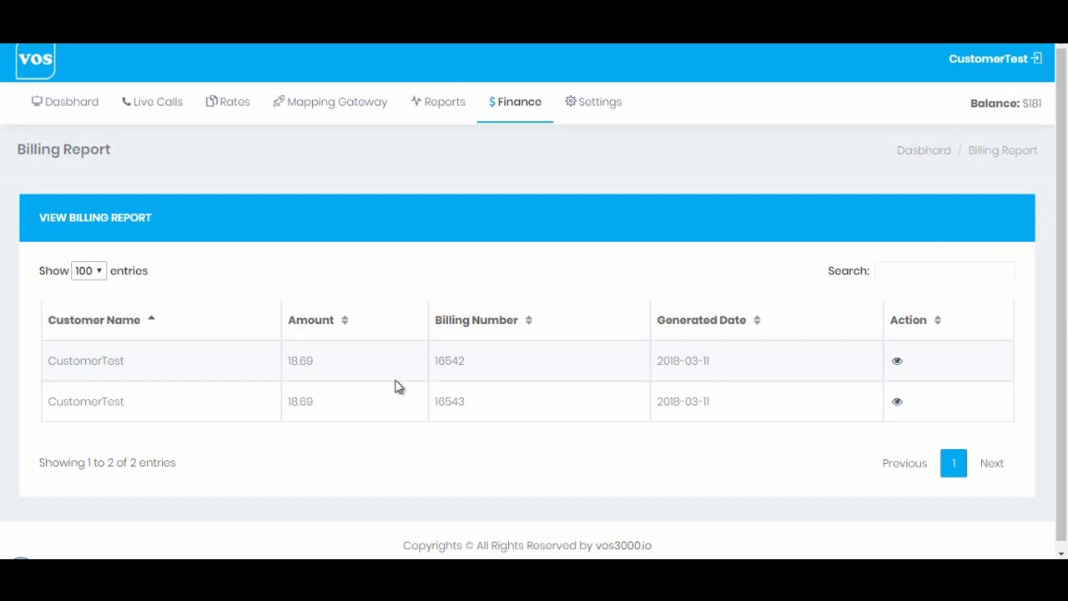
{"action": "left_click", "coordinate": [899, 364]}
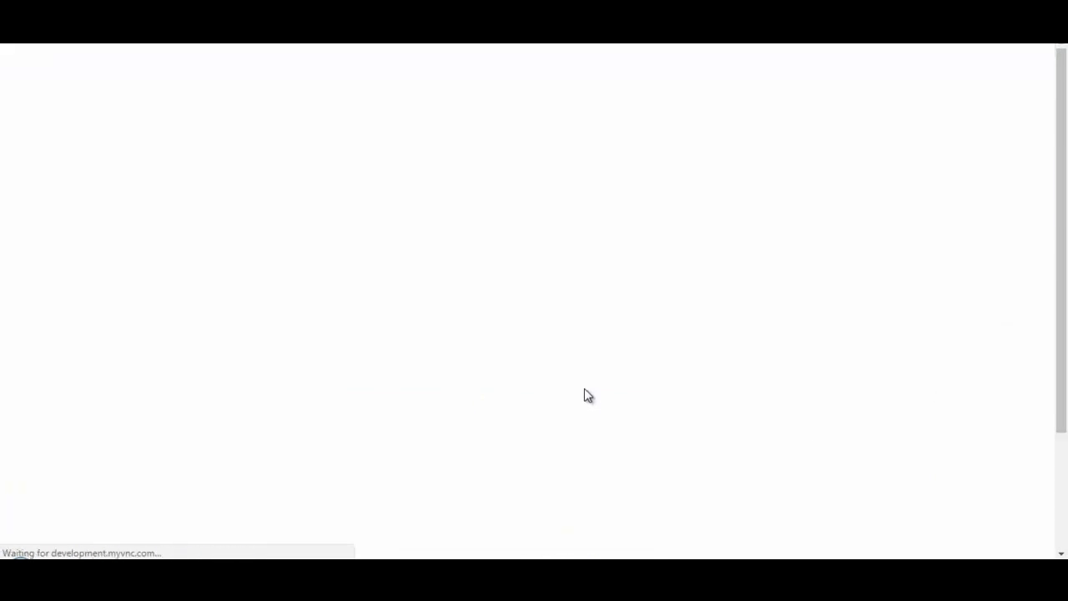
{"action": "scroll", "coordinate": [435, 348], "scroll_direction": "down", "scroll_amount": 2}
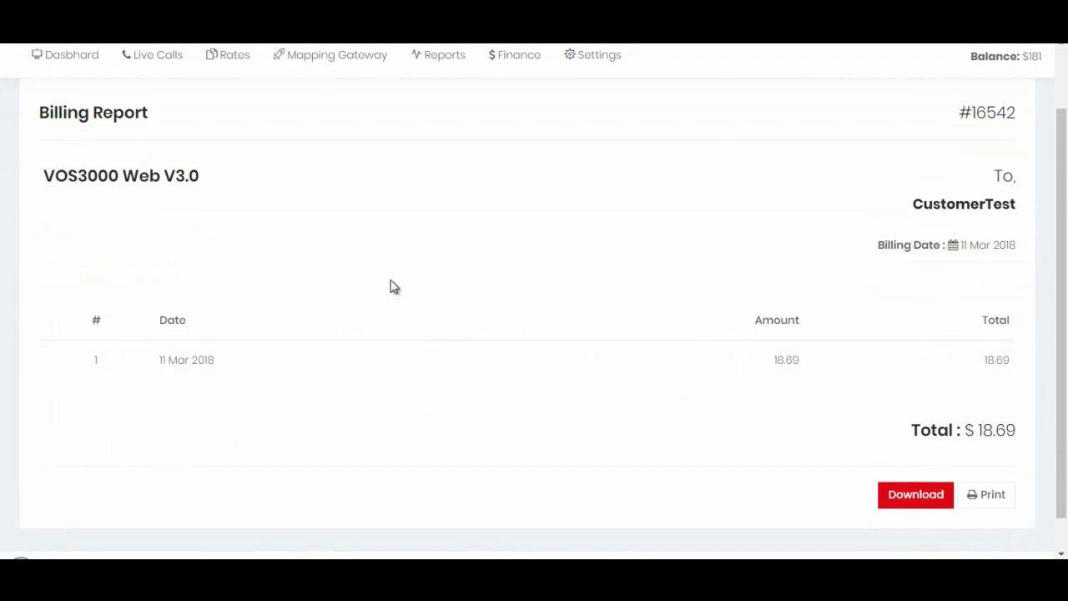
{"action": "scroll", "coordinate": [314, 257], "scroll_direction": "up", "scroll_amount": 2}
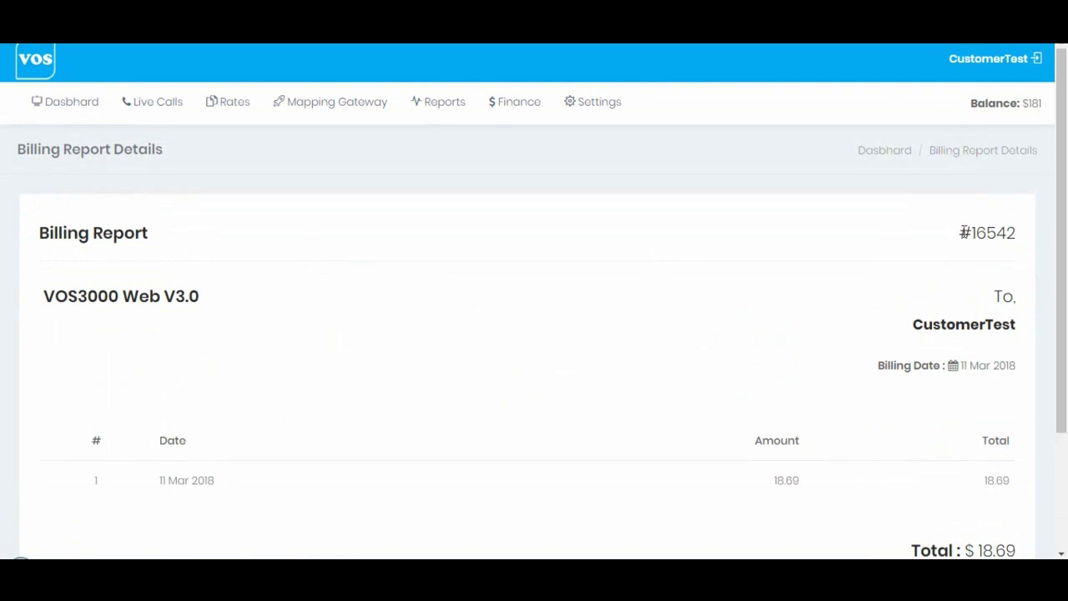
{"action": "left_click_drag", "start_coordinate": [960, 238], "coordinate": [1016, 235]}
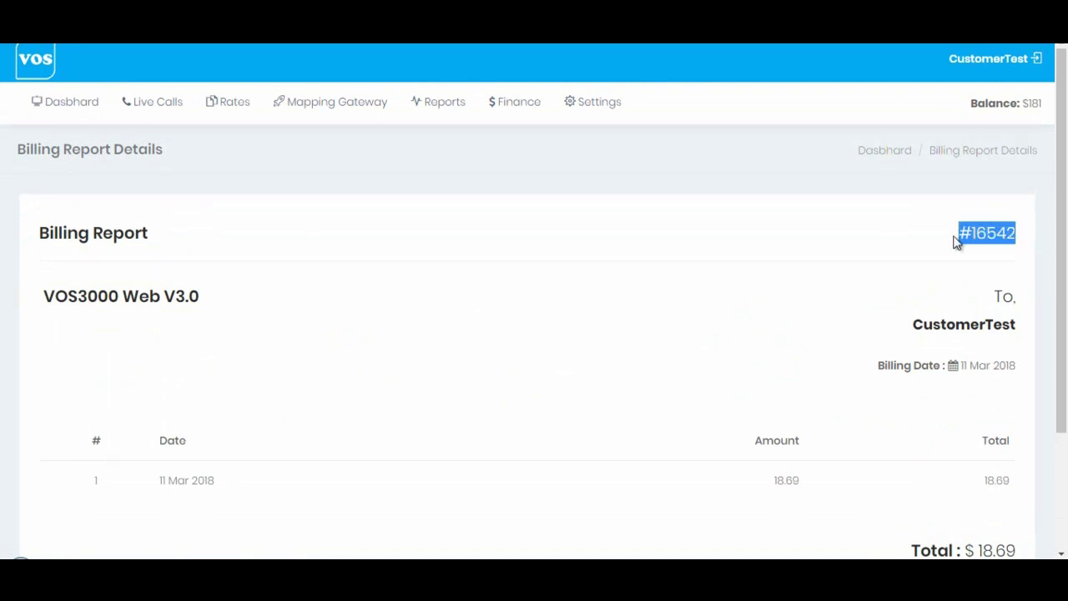
{"action": "scroll", "coordinate": [957, 242], "scroll_direction": "down", "scroll_amount": 2}
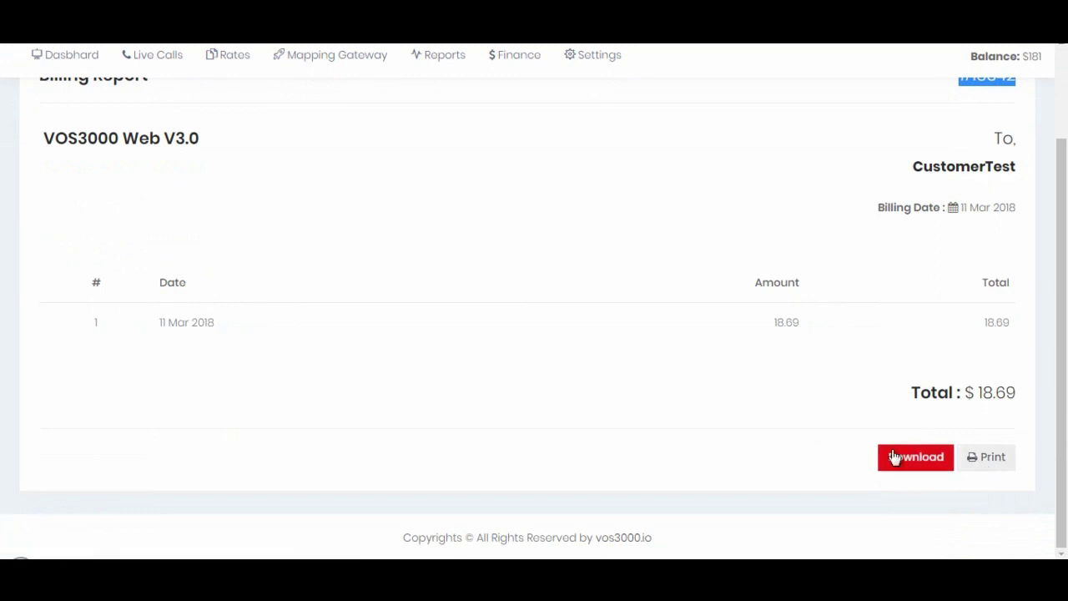
{"action": "scroll", "coordinate": [532, 334], "scroll_direction": "up", "scroll_amount": 2}
Step: Open the Finance invoices pay history and view the invoice for the first $50.00 payment
{"action": "mouse_move", "coordinate": [529, 108]}
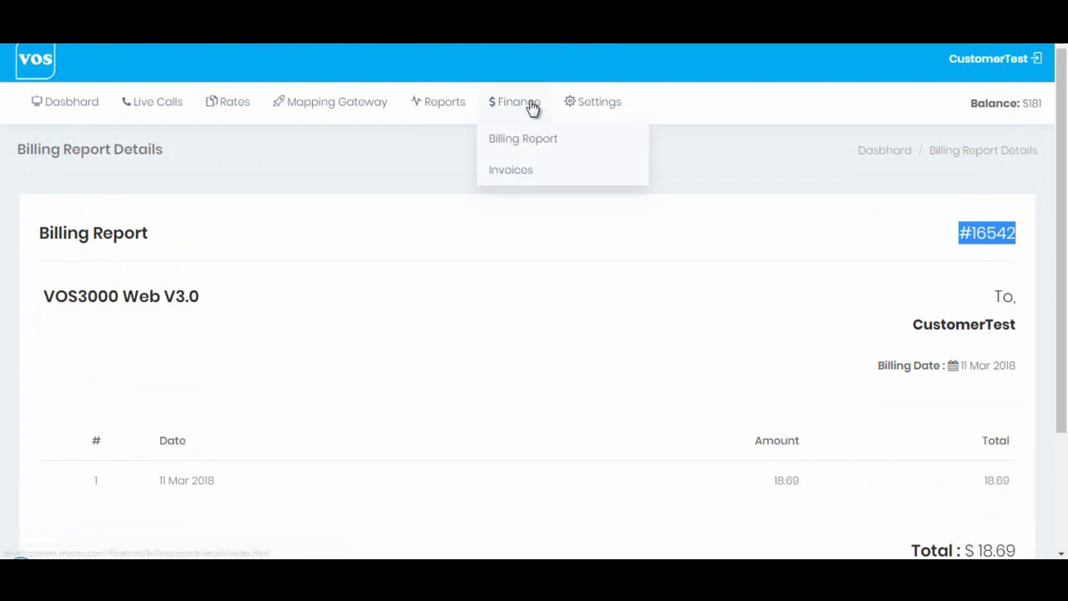
{"action": "left_click", "coordinate": [539, 176]}
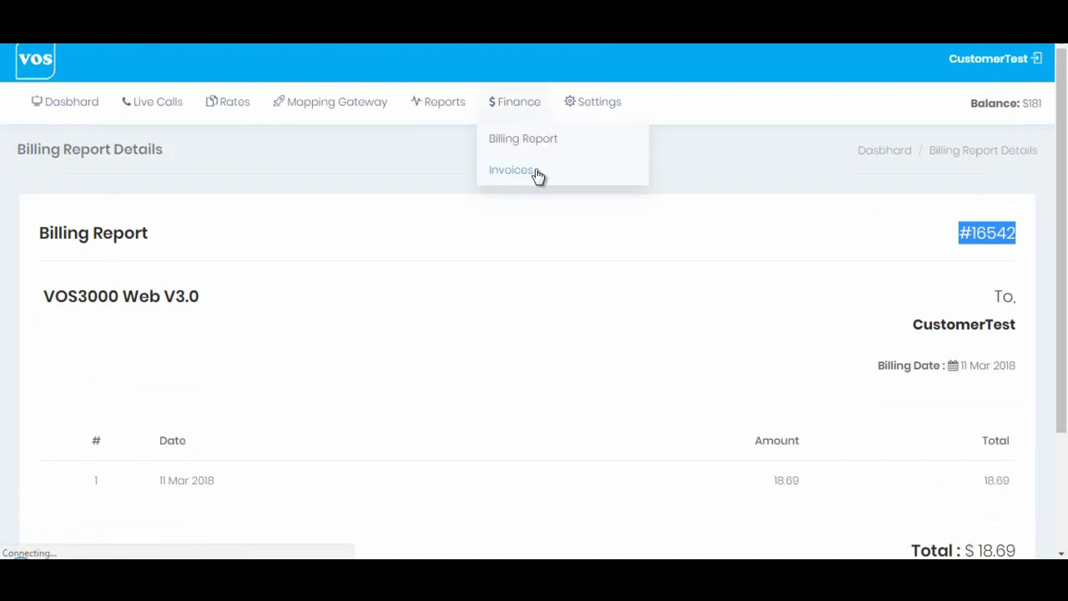
{"action": "scroll", "coordinate": [551, 436], "scroll_direction": "down", "scroll_amount": 2}
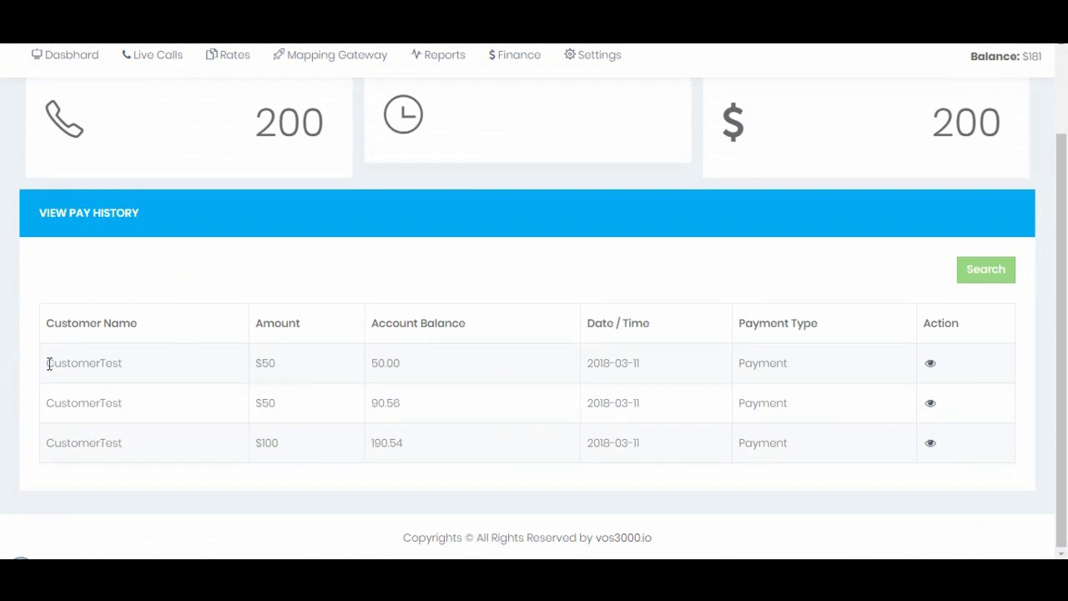
{"action": "left_click_drag", "start_coordinate": [49, 364], "coordinate": [239, 374]}
{"action": "left_click", "coordinate": [899, 377]}
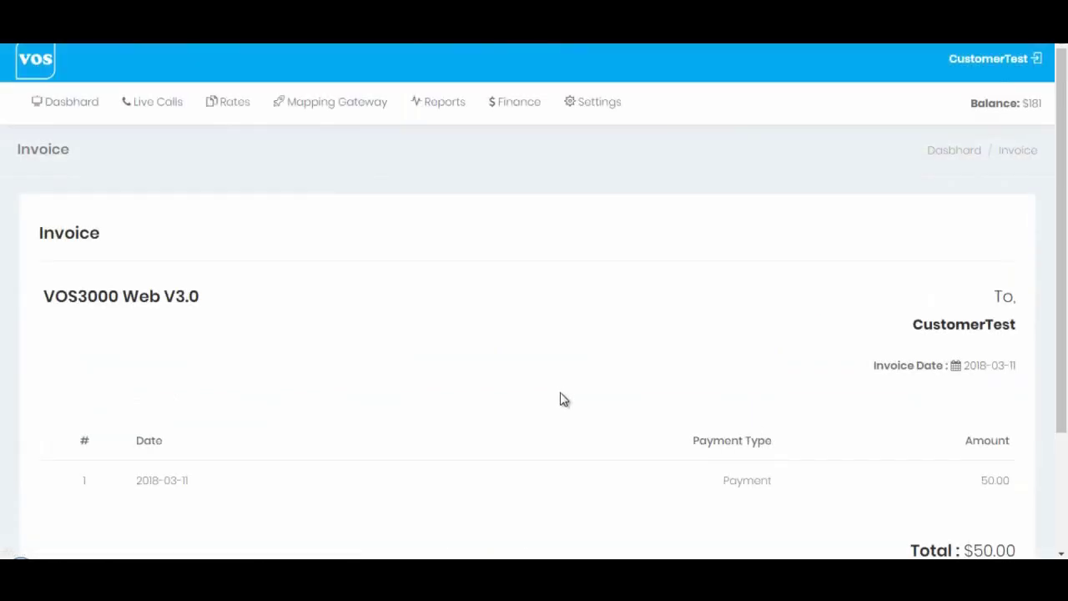
{"action": "scroll", "coordinate": [562, 399], "scroll_direction": "down", "scroll_amount": 2}
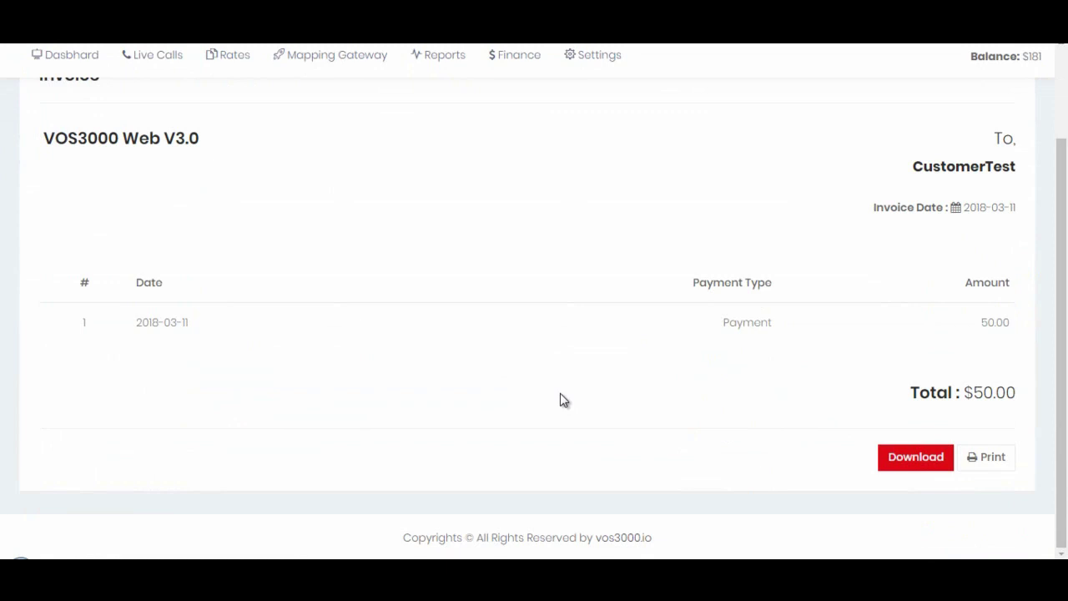
{"action": "scroll", "coordinate": [560, 399], "scroll_direction": "up", "scroll_amount": 3}
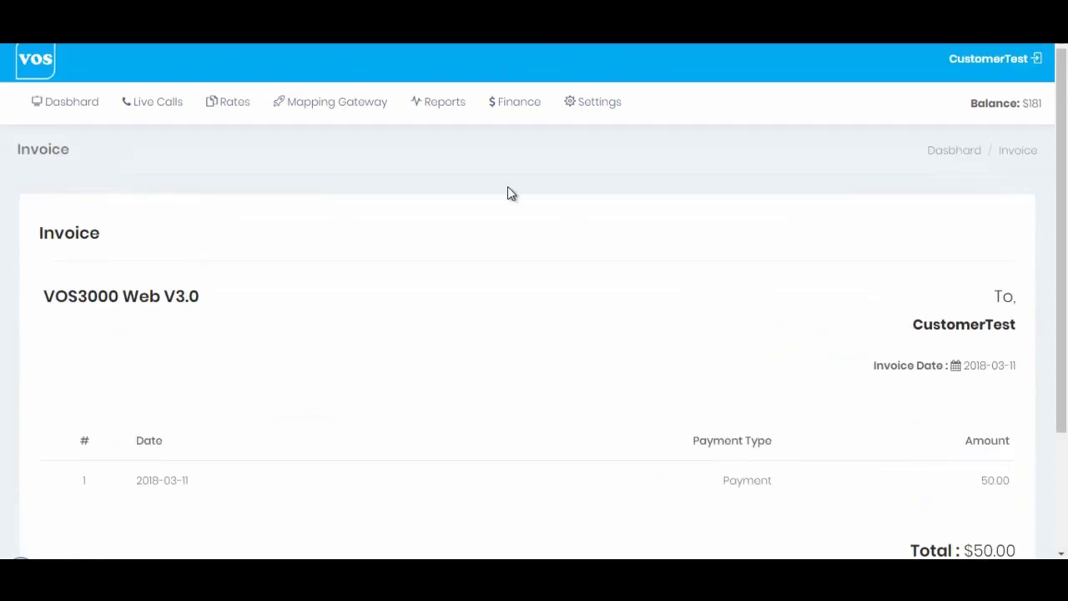
{"action": "left_click", "coordinate": [607, 106]}
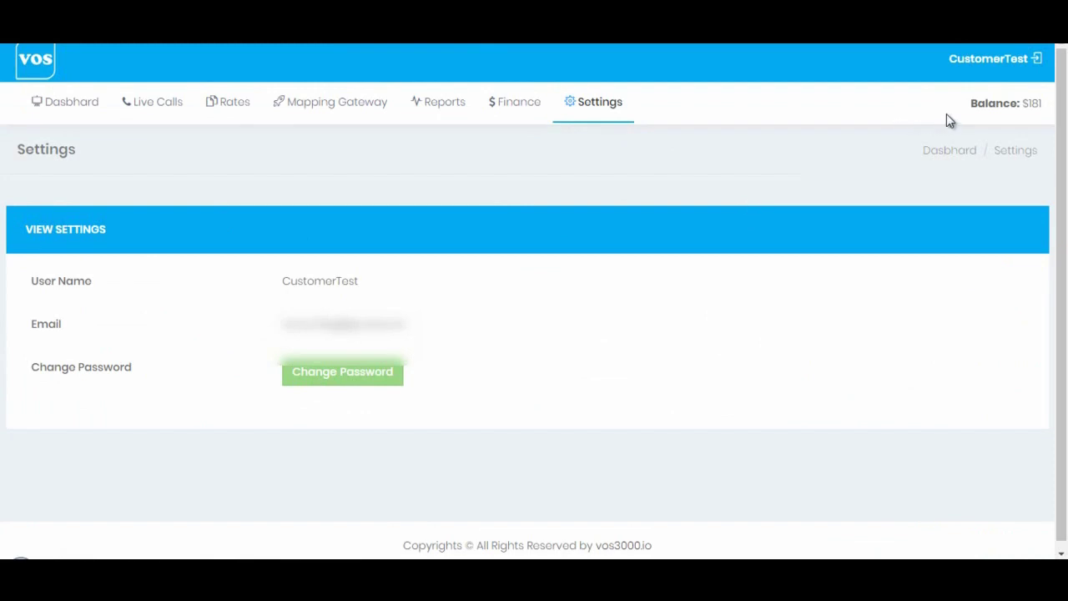
Step: Highlight the $181 balance on Settings, then return to the dashboard
{"action": "left_click_drag", "start_coordinate": [973, 106], "coordinate": [1044, 109]}
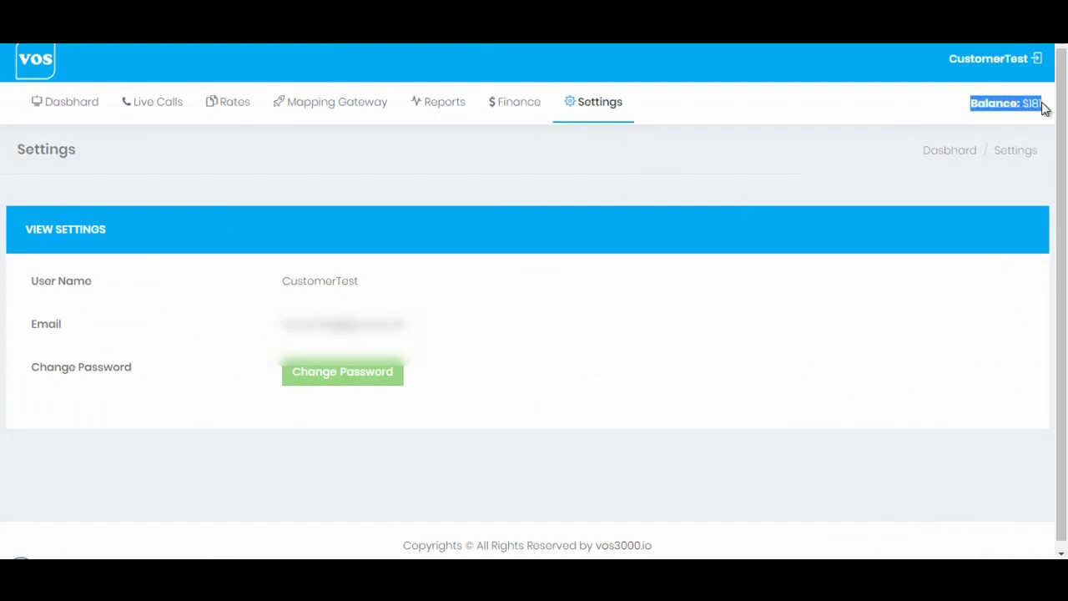
{"action": "left_click", "coordinate": [999, 111]}
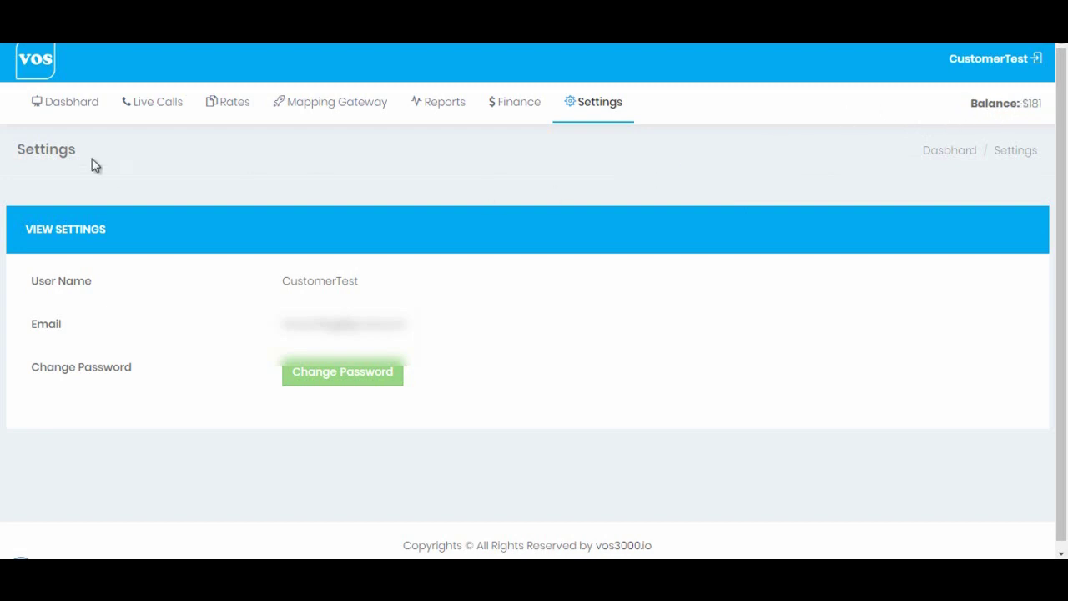
{"action": "left_click", "coordinate": [76, 109]}
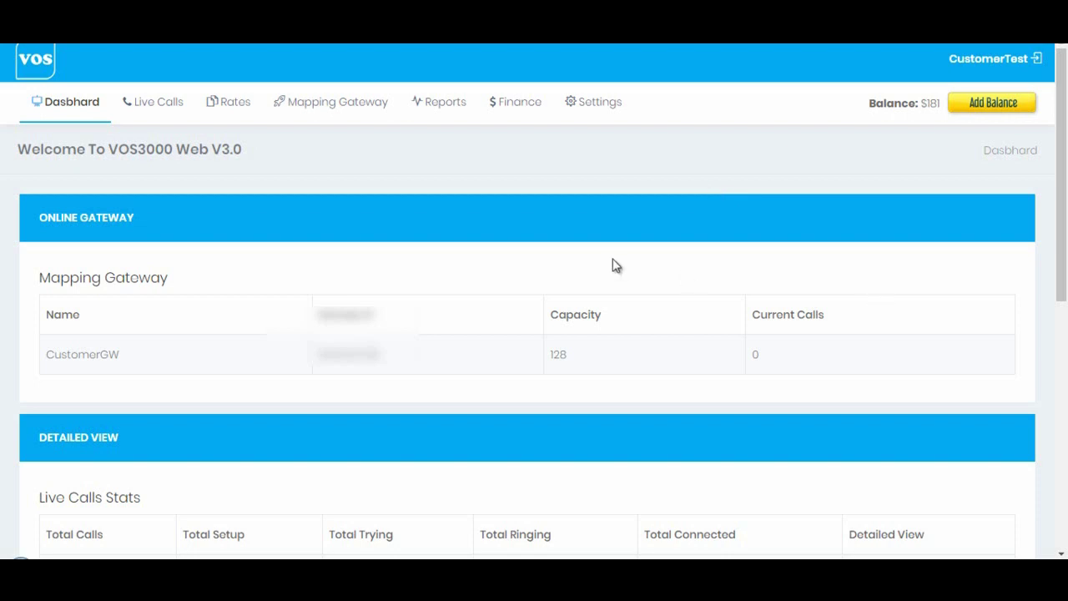
{"action": "left_click", "coordinate": [1004, 101]}
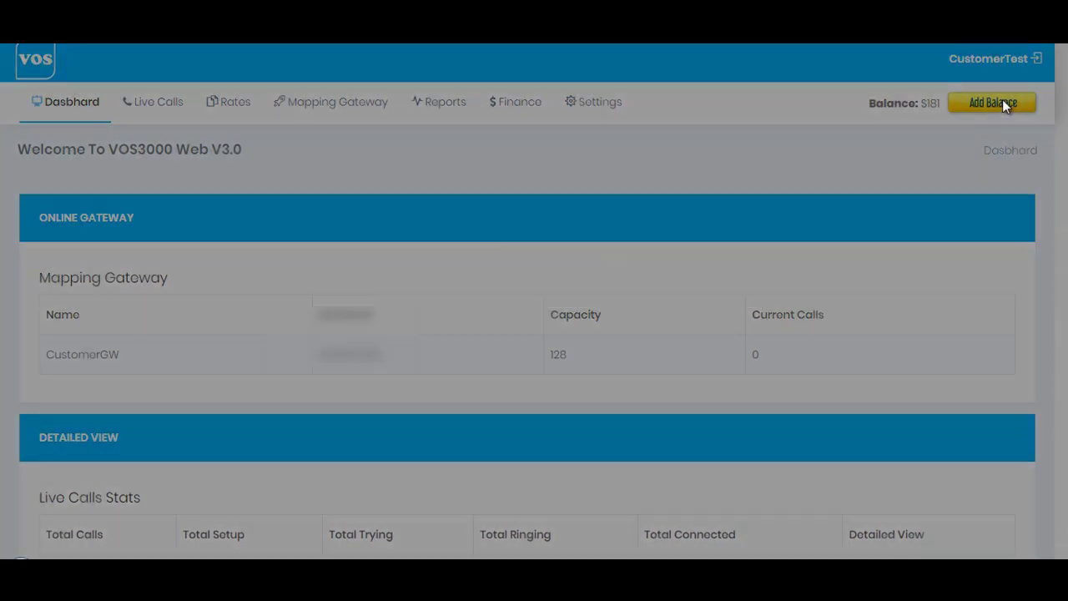
{"action": "left_click", "coordinate": [502, 235]}
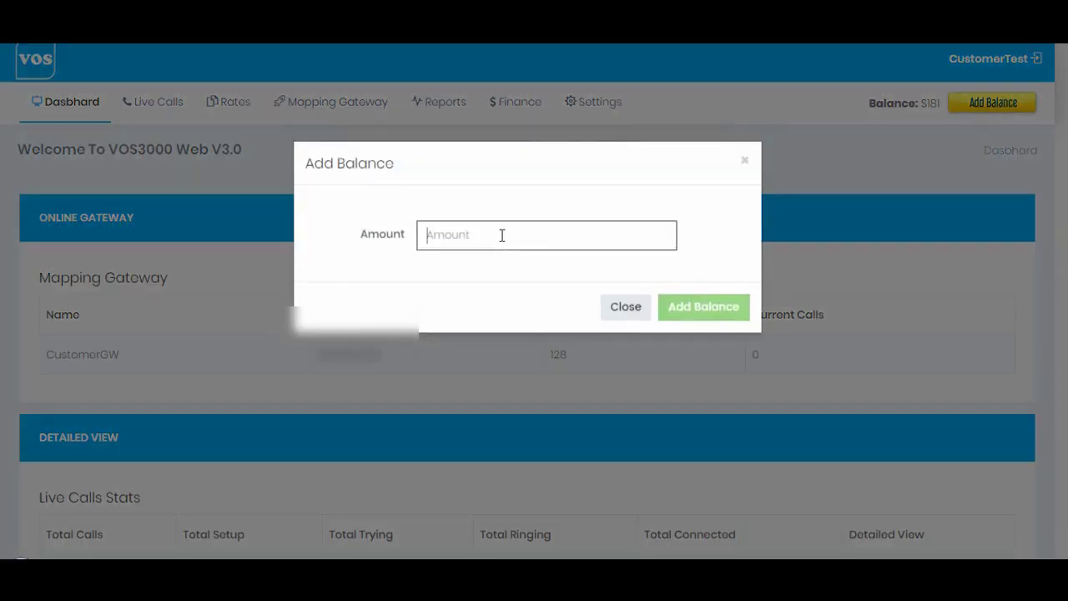
{"action": "type", "text": "50"}
{"action": "left_click", "coordinate": [745, 163]}
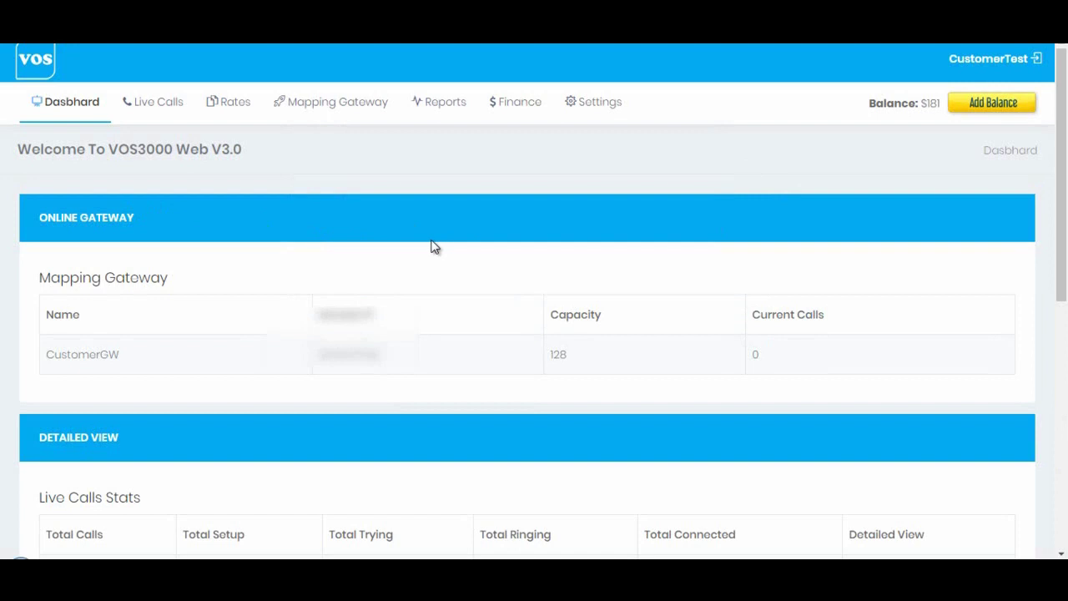
{"action": "left_click_drag", "start_coordinate": [924, 102], "coordinate": [943, 109]}
{"action": "left_click", "coordinate": [687, 166]}
{"action": "left_click", "coordinate": [517, 103]}
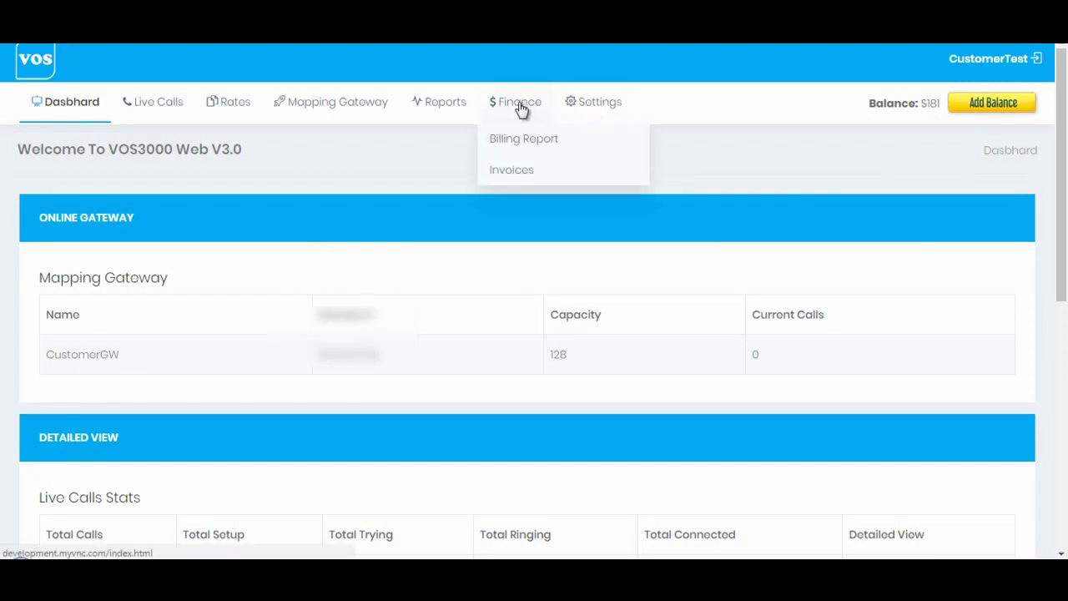